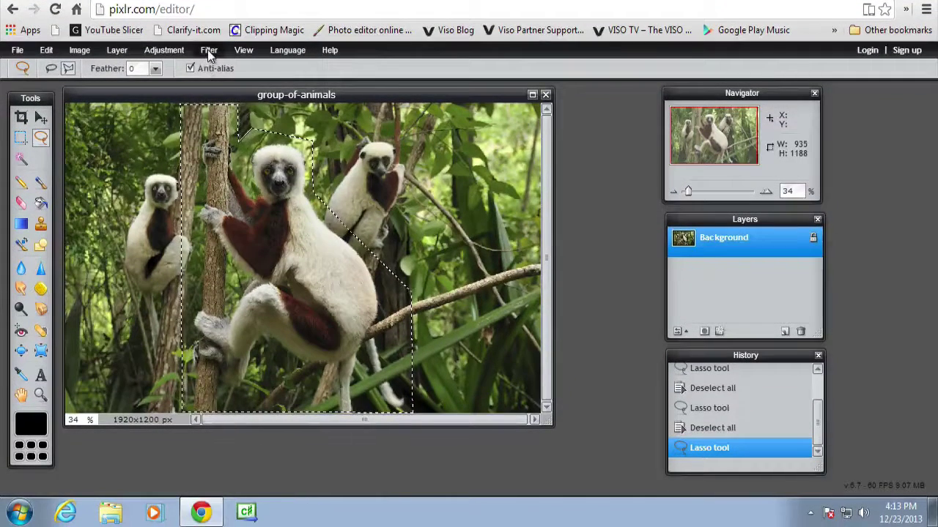
Browse the Filter and Adjustment menus without applying anything, then switch the lasso to polygonal mode
{"action": "left_click", "coordinate": [208, 51]}
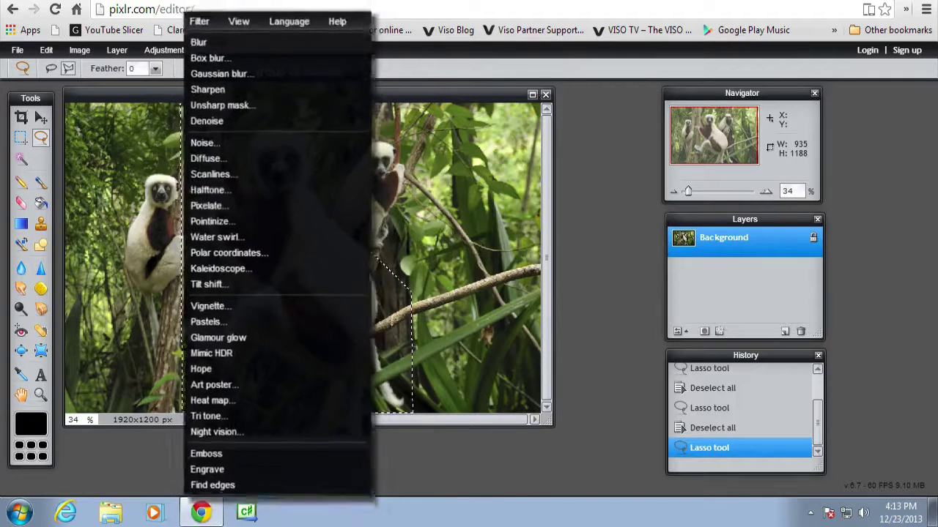
{"action": "left_click", "coordinate": [181, 54]}
{"action": "left_click", "coordinate": [353, 67]}
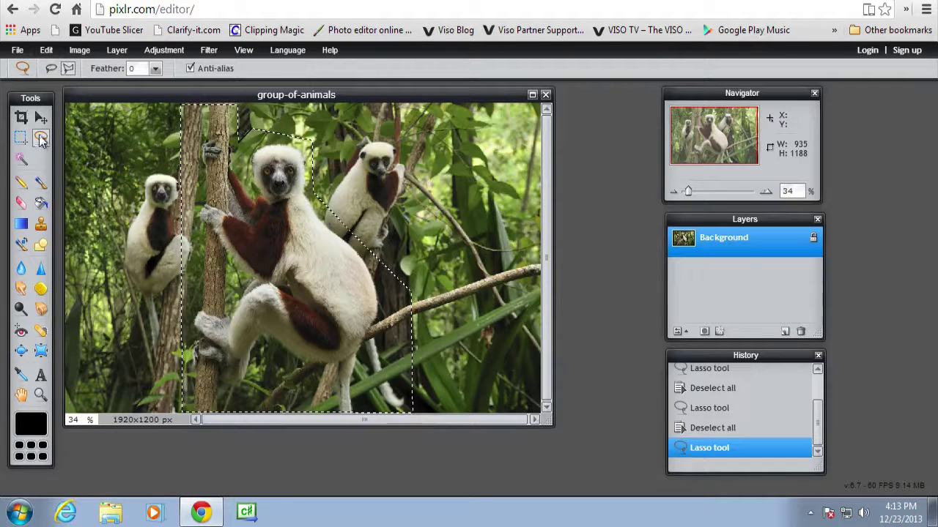
{"action": "left_click", "coordinate": [67, 69]}
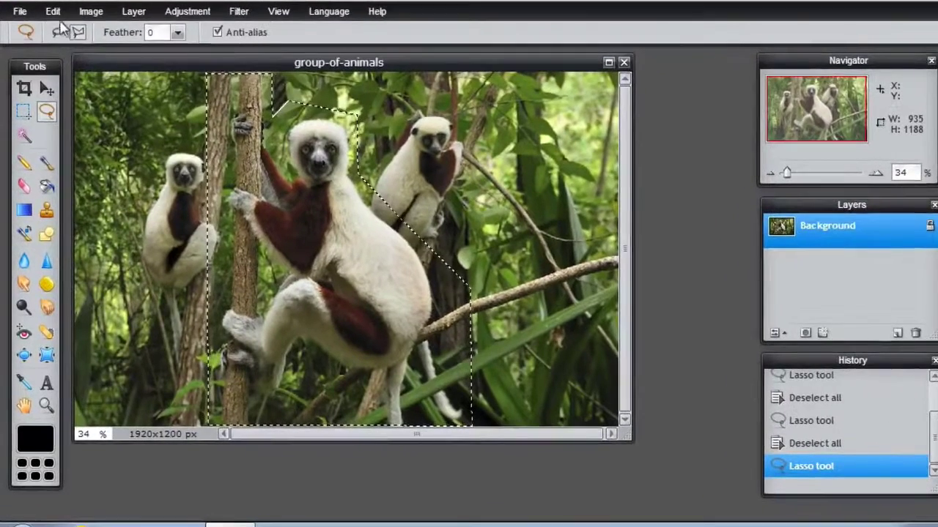
Copy the selected lemur and start a new 935×1188 image from the clipboard named 'main monkey'
{"action": "left_click", "coordinate": [55, 11]}
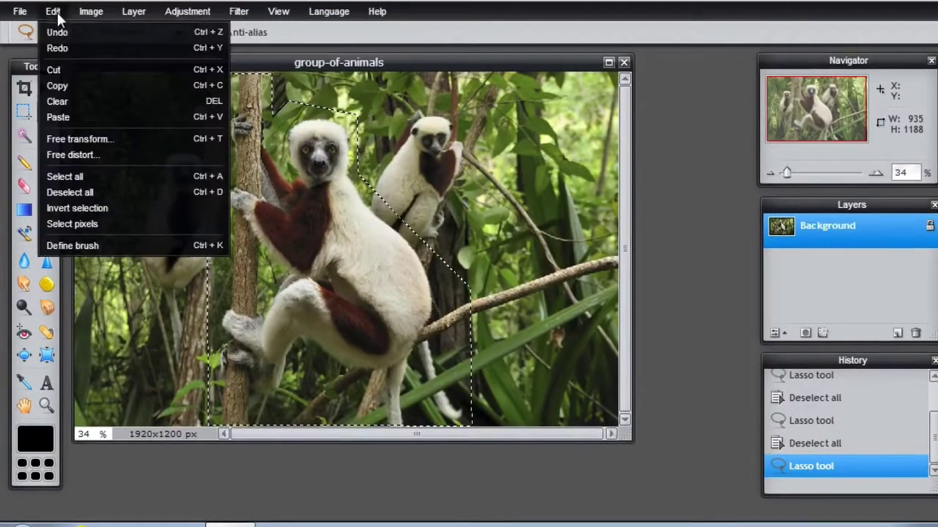
{"action": "left_click", "coordinate": [59, 82]}
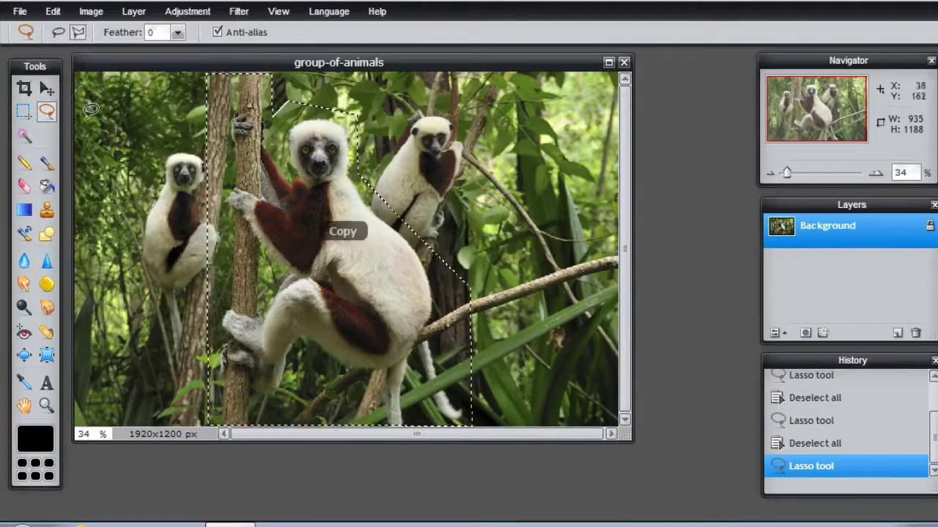
{"action": "left_click", "coordinate": [20, 13]}
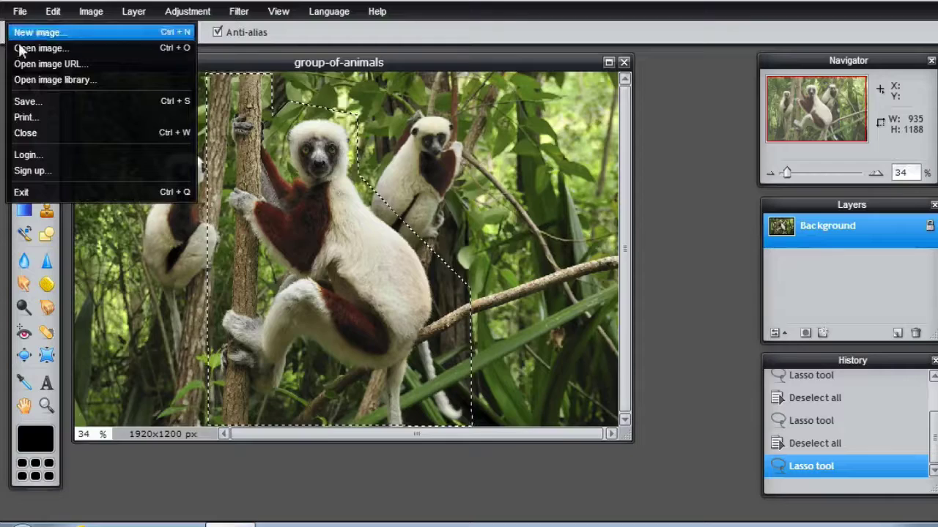
{"action": "left_click", "coordinate": [37, 32]}
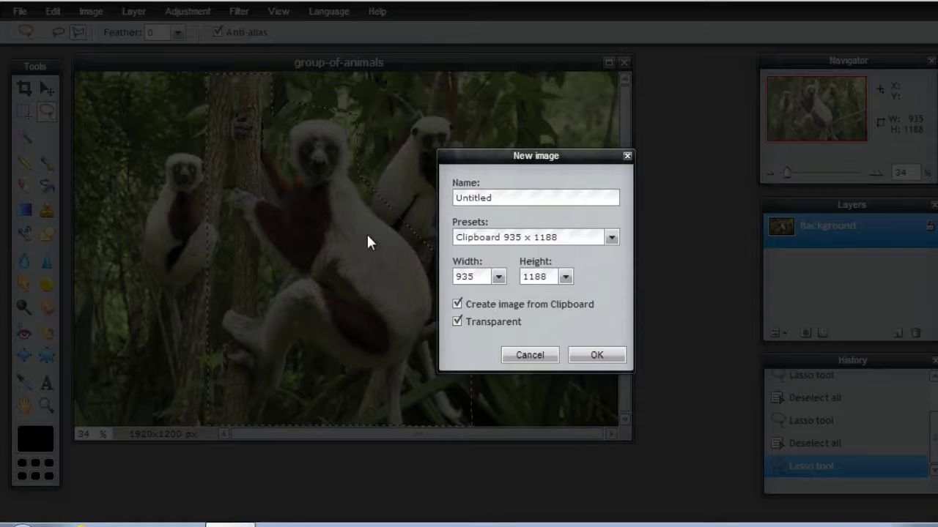
{"action": "left_click_drag", "start_coordinate": [489, 199], "coordinate": [440, 194]}
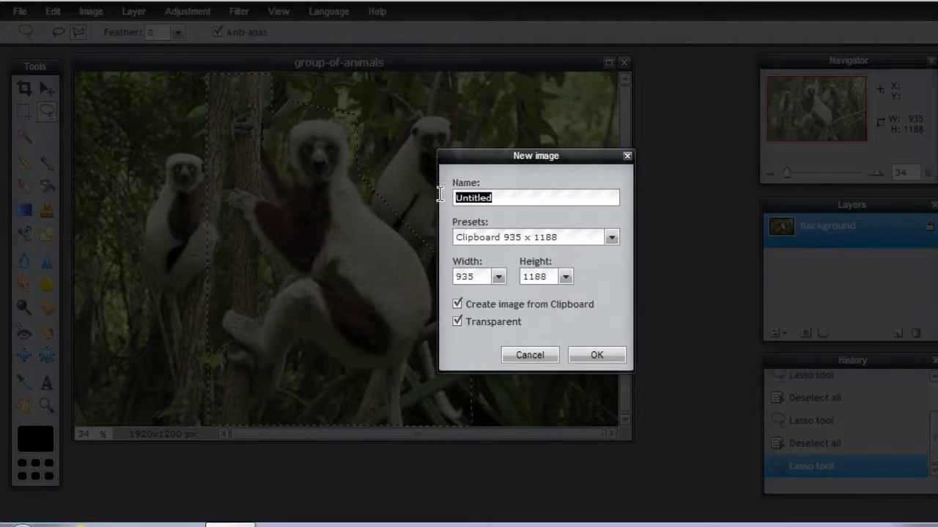
{"action": "type", "text": "main monkey"}
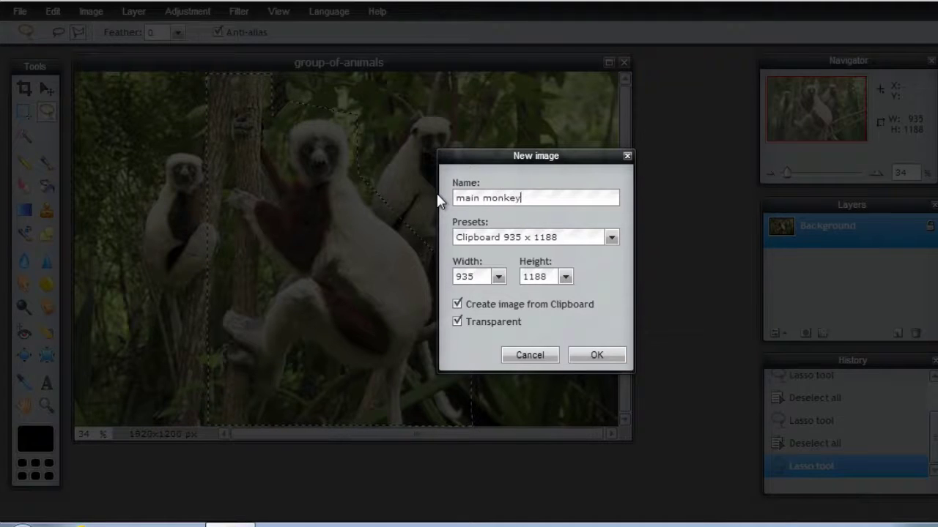
Create the main monkey image and save it to the desktop as PNG at quality 100
{"action": "left_click", "coordinate": [596, 356]}
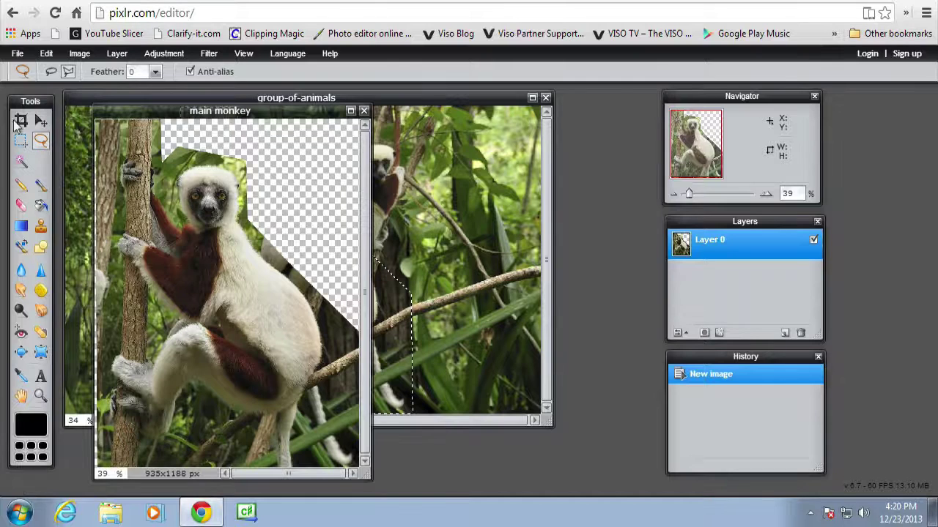
{"action": "left_click", "coordinate": [18, 53]}
{"action": "left_click", "coordinate": [25, 130]}
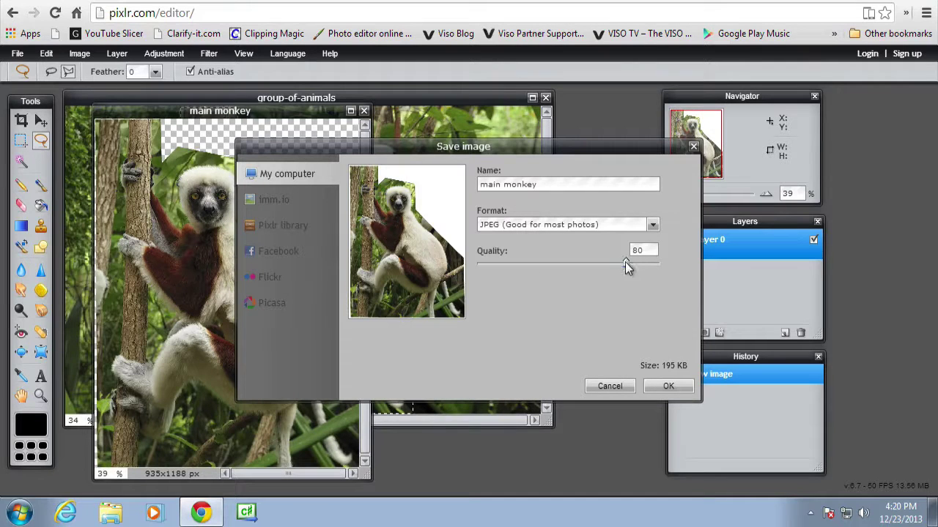
{"action": "left_click_drag", "start_coordinate": [658, 262], "coordinate": [671, 262]}
{"action": "left_click", "coordinate": [653, 225]}
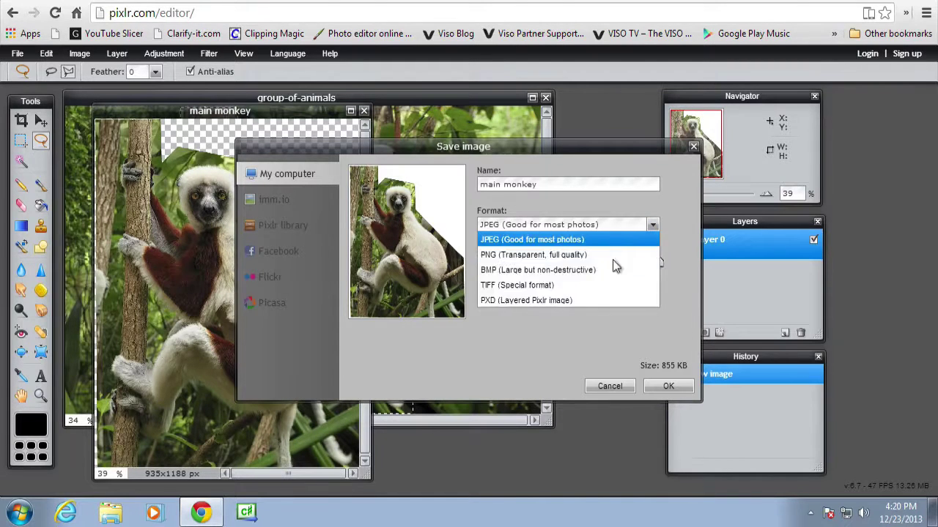
{"action": "left_click", "coordinate": [509, 257]}
{"action": "left_click", "coordinate": [668, 386]}
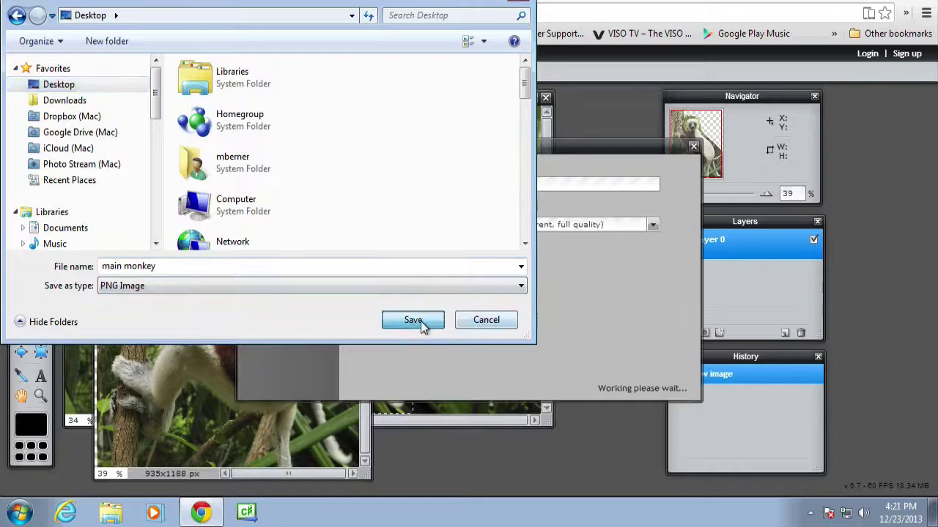
{"action": "left_click", "coordinate": [420, 321]}
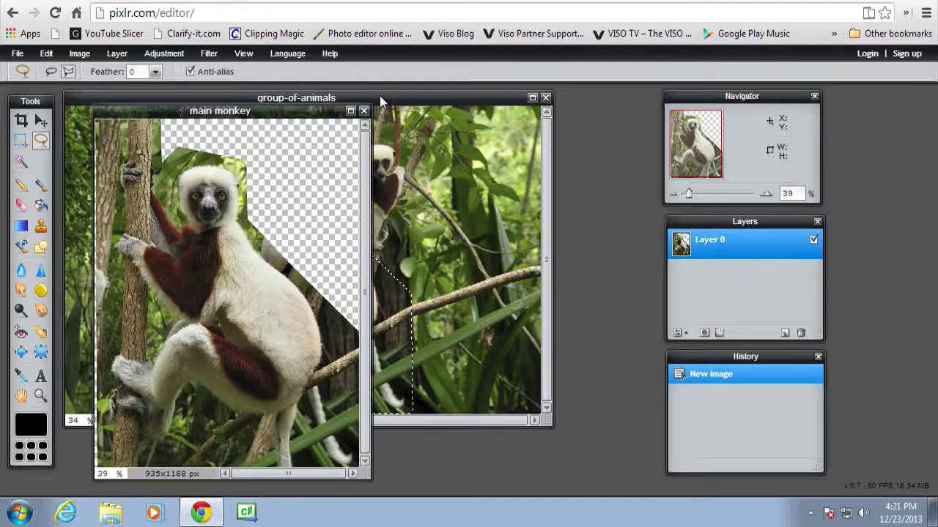
Erase the foliage strip along the lemur's back, then close the image without saving
{"action": "left_click", "coordinate": [20, 205]}
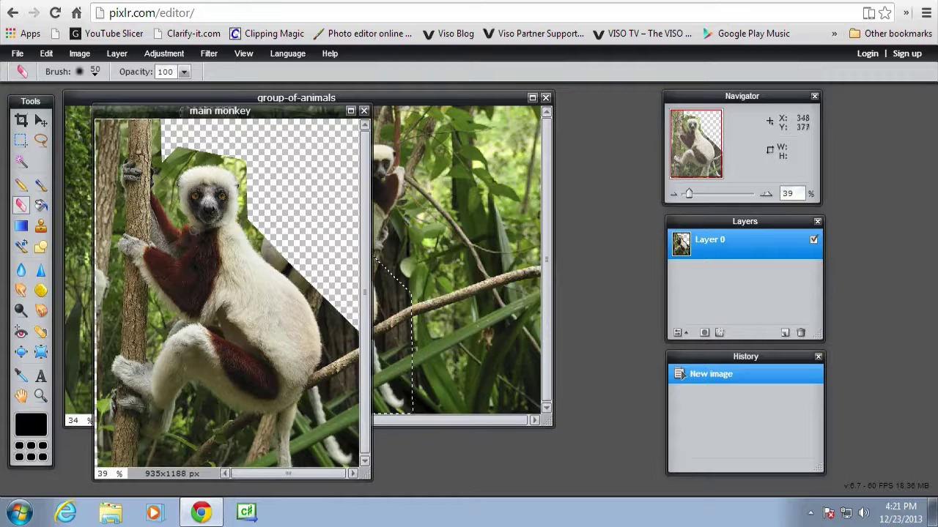
{"action": "mouse_move", "coordinate": [265, 247]}
{"action": "left_mouse_down"}
{"action": "mouse_move", "coordinate": [331, 308]}
{"action": "mouse_move", "coordinate": [316, 285]}
{"action": "mouse_move", "coordinate": [332, 335]}
{"action": "mouse_move", "coordinate": [325, 301]}
{"action": "mouse_move", "coordinate": [328, 331]}
{"action": "mouse_move", "coordinate": [315, 299]}
{"action": "mouse_move", "coordinate": [349, 295]}
{"action": "left_mouse_up"}
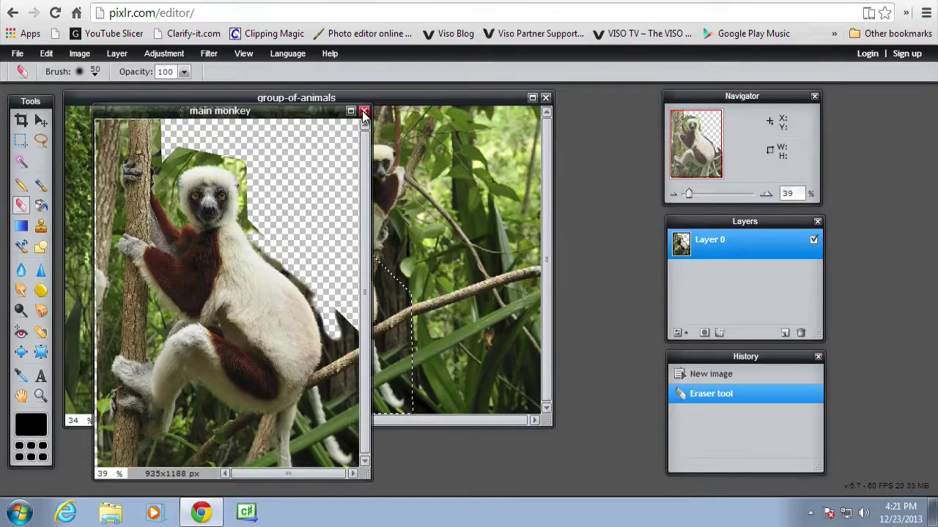
{"action": "left_click", "coordinate": [364, 111]}
{"action": "left_click", "coordinate": [478, 302]}
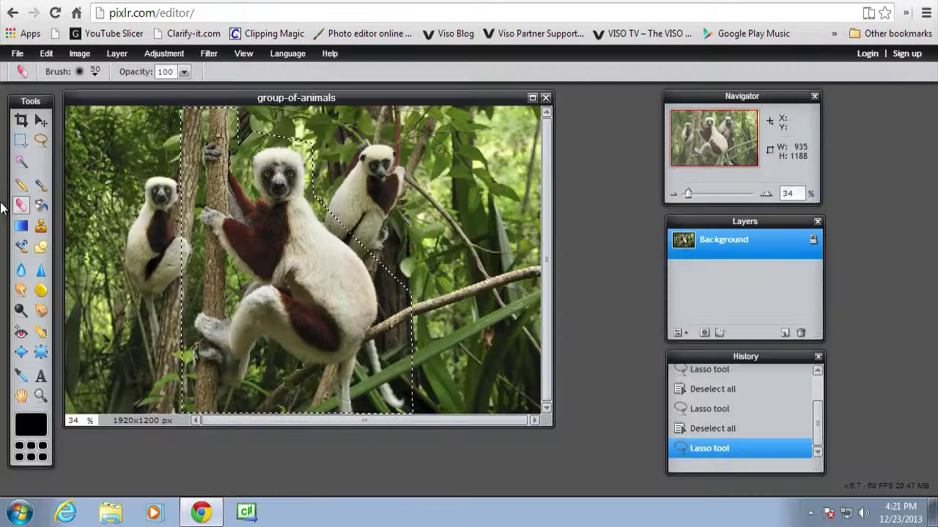
On the clippingmagic.com tab, upload the main monkey PNG file
{"action": "left_click", "coordinate": [181, 2]}
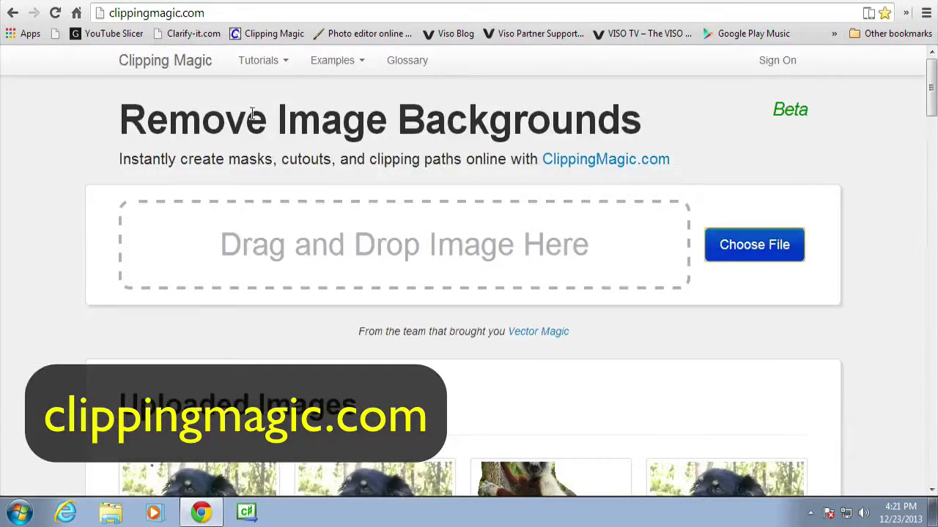
{"action": "left_click", "coordinate": [714, 250]}
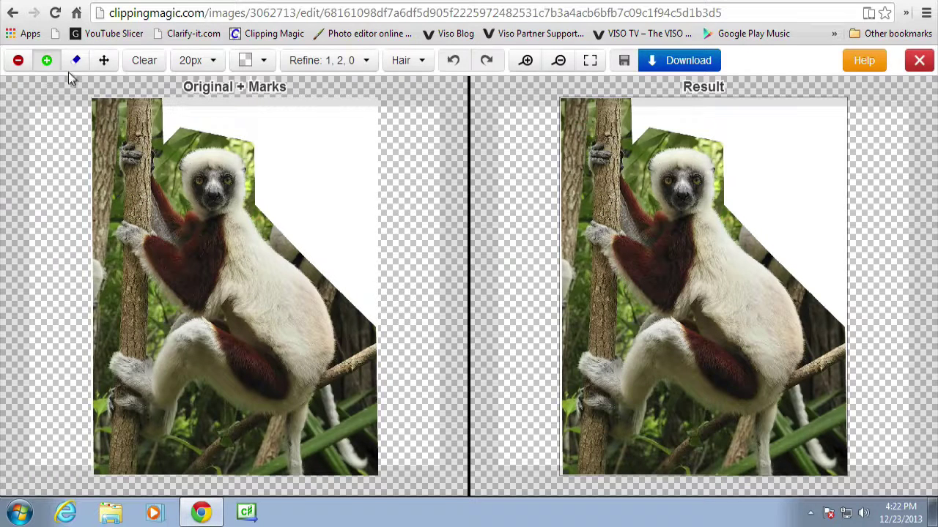
With a 10px brush, mark the lemur's head to keep and remove a stray mark near the trunk
{"action": "left_click", "coordinate": [199, 63]}
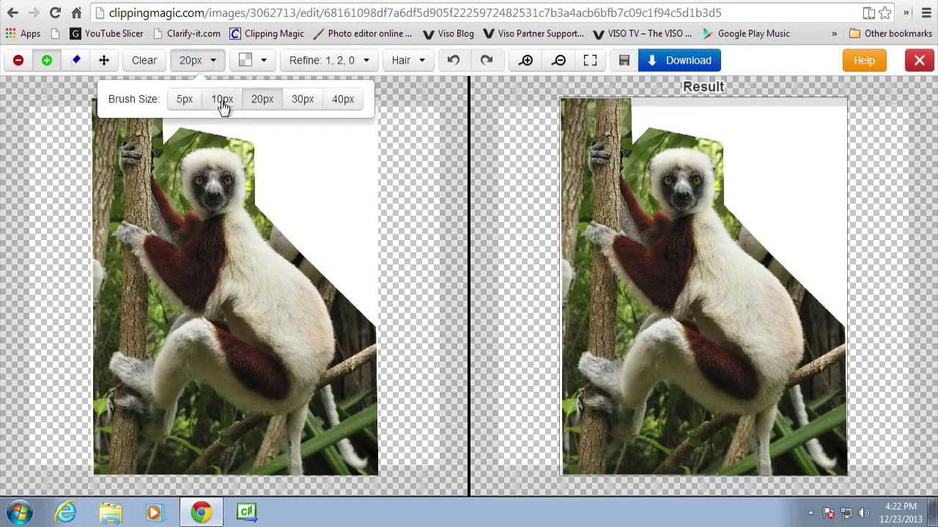
{"action": "left_click", "coordinate": [223, 103]}
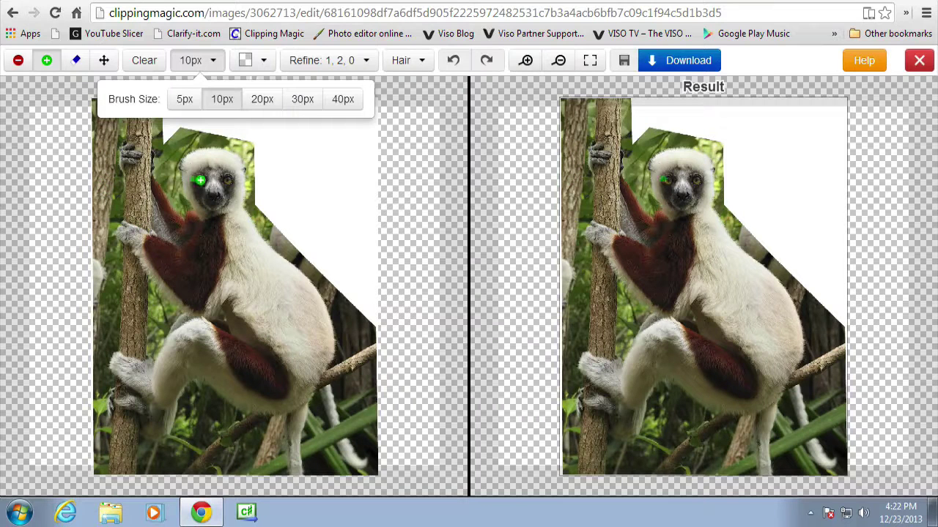
{"action": "mouse_move", "coordinate": [189, 167]}
{"action": "left_mouse_down"}
{"action": "mouse_move", "coordinate": [196, 156]}
{"action": "mouse_move", "coordinate": [236, 167]}
{"action": "mouse_move", "coordinate": [240, 219]}
{"action": "left_mouse_up"}
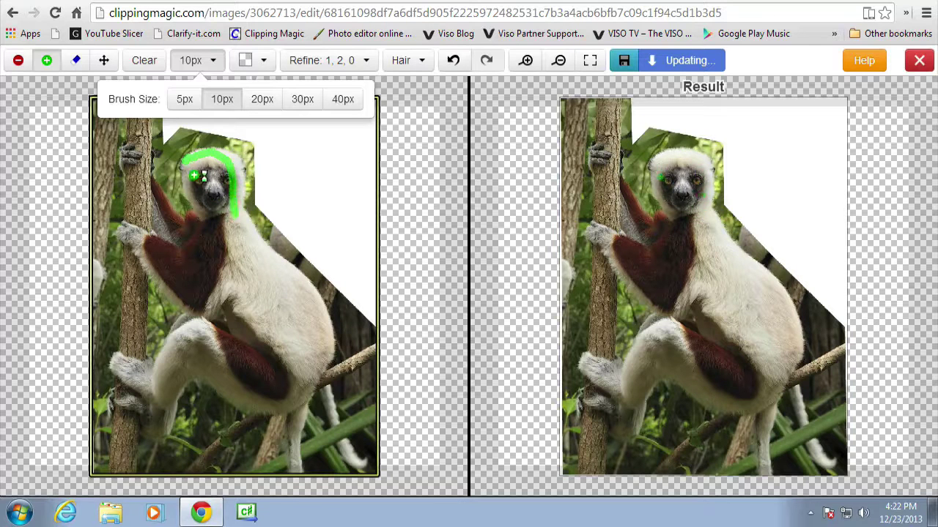
{"action": "mouse_move", "coordinate": [189, 165]}
{"action": "left_mouse_down"}
{"action": "mouse_move", "coordinate": [207, 213]}
{"action": "mouse_move", "coordinate": [196, 230]}
{"action": "mouse_move", "coordinate": [237, 221]}
{"action": "mouse_move", "coordinate": [272, 275]}
{"action": "mouse_move", "coordinate": [297, 291]}
{"action": "mouse_move", "coordinate": [307, 373]}
{"action": "mouse_move", "coordinate": [291, 393]}
{"action": "mouse_move", "coordinate": [261, 404]}
{"action": "mouse_move", "coordinate": [233, 393]}
{"action": "mouse_move", "coordinate": [216, 367]}
{"action": "mouse_move", "coordinate": [194, 364]}
{"action": "mouse_move", "coordinate": [173, 390]}
{"action": "mouse_move", "coordinate": [152, 394]}
{"action": "mouse_move", "coordinate": [117, 372]}
{"action": "left_mouse_up"}
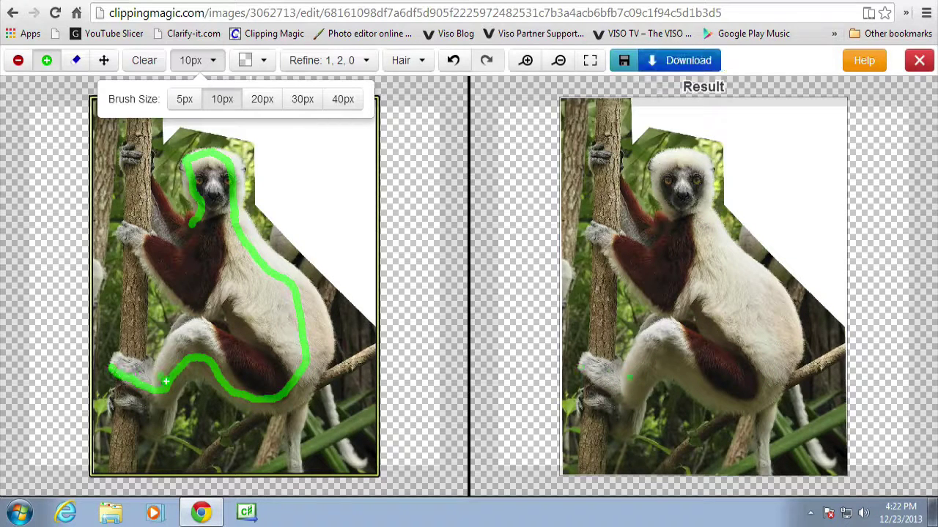
{"action": "left_click", "coordinate": [75, 60]}
{"action": "left_click", "coordinate": [118, 375]}
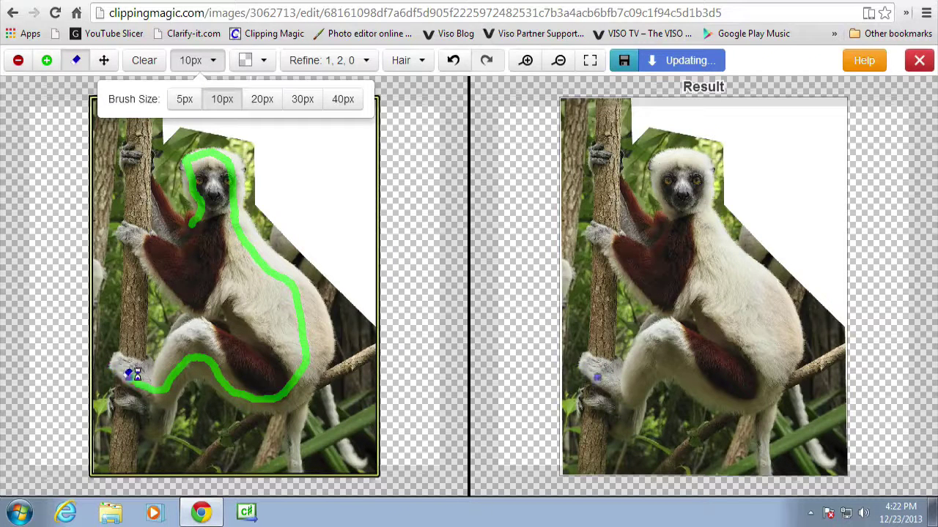
Mark the upper and lower tree trunk, arm, shoulder, belly and knee area as foreground
{"action": "left_click", "coordinate": [47, 60]}
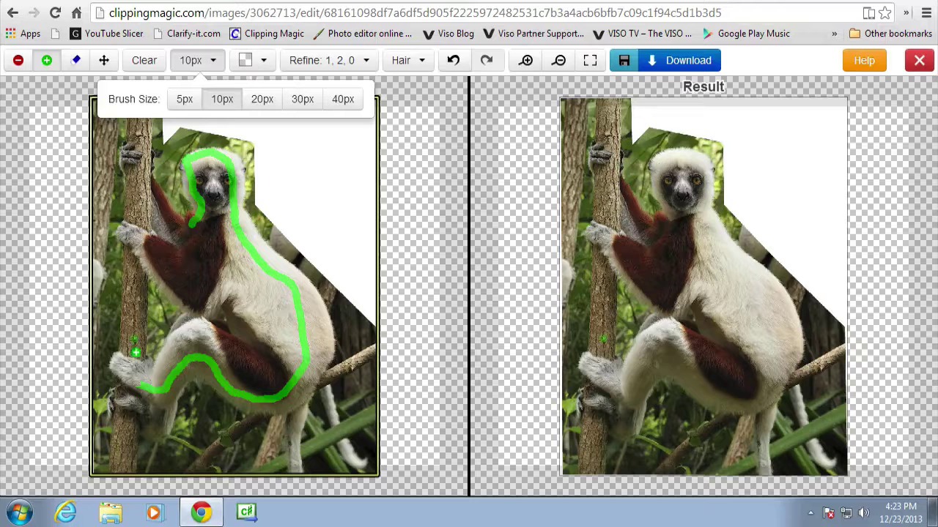
{"action": "left_click", "coordinate": [122, 372]}
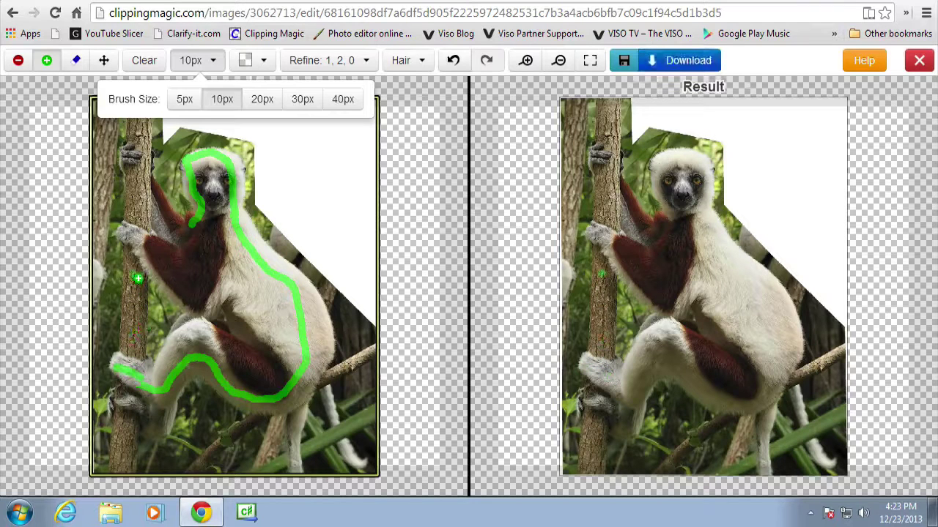
{"action": "mouse_move", "coordinate": [133, 273]}
{"action": "left_mouse_down"}
{"action": "mouse_move", "coordinate": [137, 373]}
{"action": "mouse_move", "coordinate": [123, 463]}
{"action": "left_mouse_up"}
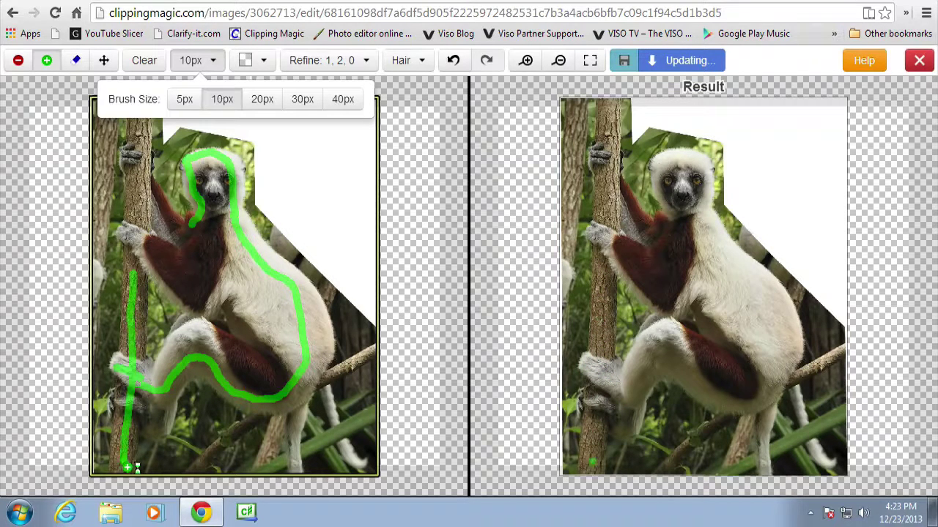
{"action": "left_click_drag", "start_coordinate": [141, 135], "coordinate": [141, 266]}
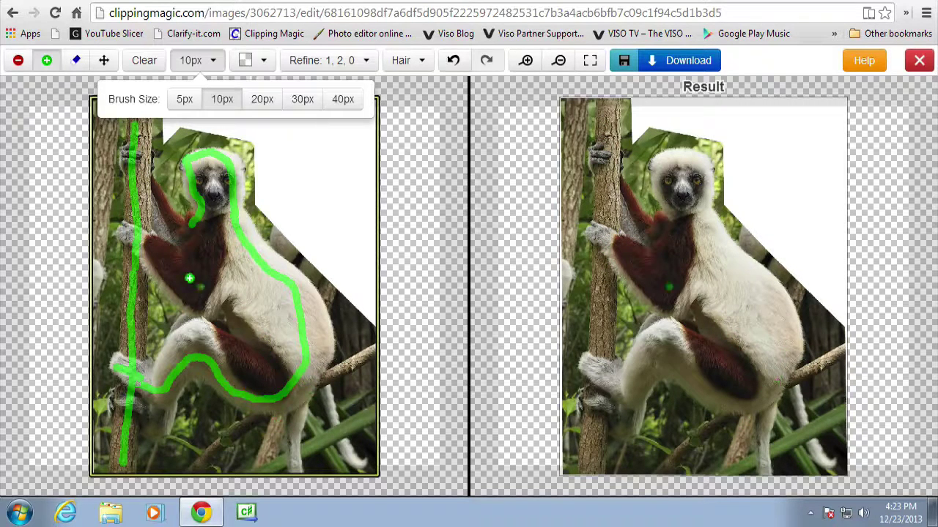
{"action": "left_click_drag", "start_coordinate": [151, 256], "coordinate": [212, 330]}
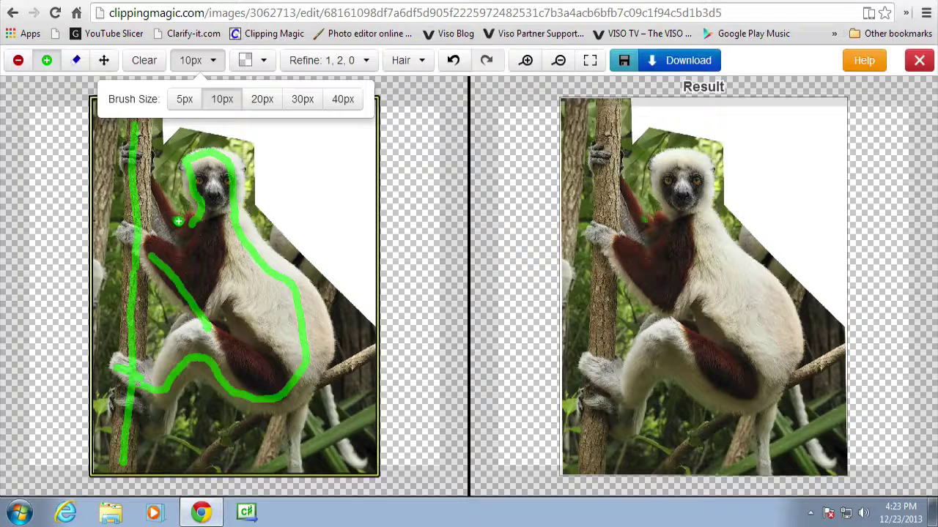
{"action": "left_click_drag", "start_coordinate": [162, 203], "coordinate": [236, 292]}
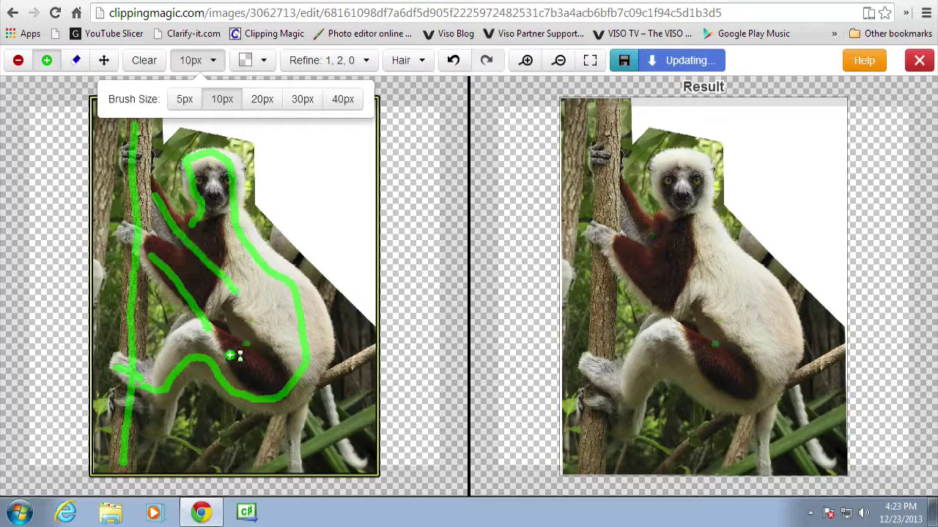
{"action": "left_click_drag", "start_coordinate": [189, 336], "coordinate": [166, 362]}
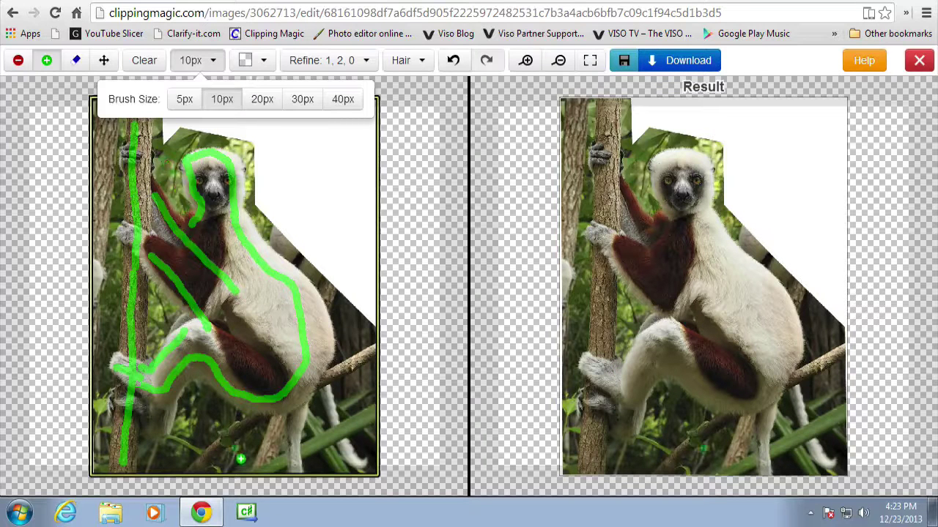
With a 5px brush, mark the lower branch, stem and foliage patches below the lemur to keep
{"action": "left_click", "coordinate": [186, 99]}
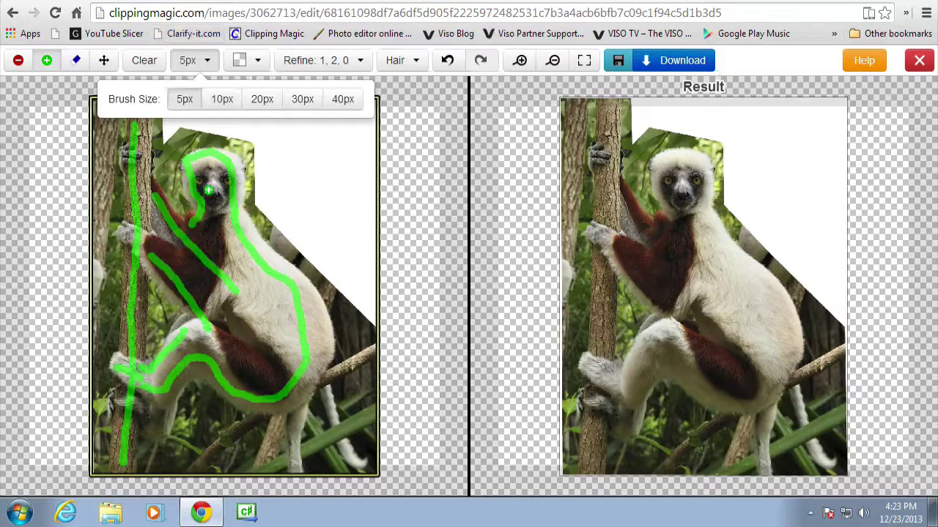
{"action": "left_click", "coordinate": [251, 426]}
{"action": "left_click_drag", "start_coordinate": [227, 442], "coordinate": [216, 453]}
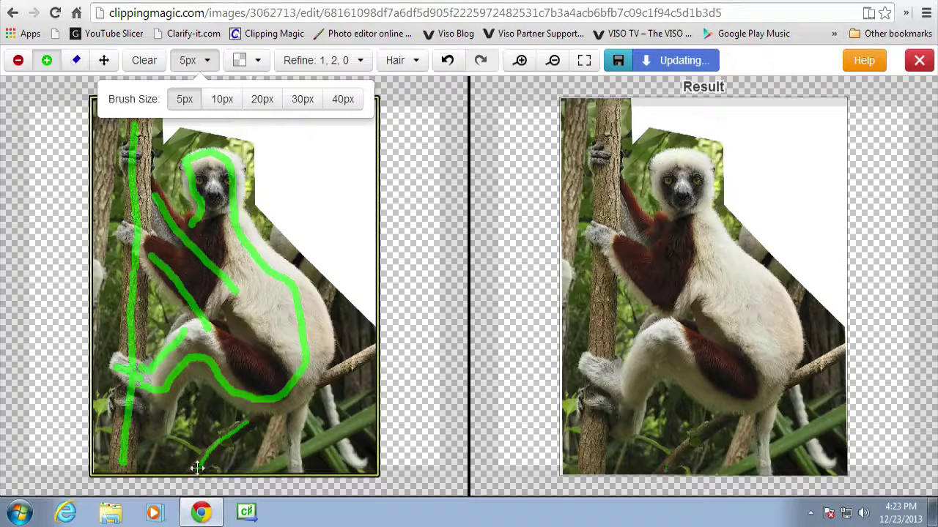
{"action": "mouse_move", "coordinate": [264, 413]}
{"action": "left_mouse_down"}
{"action": "mouse_move", "coordinate": [278, 415]}
{"action": "mouse_move", "coordinate": [374, 356]}
{"action": "left_mouse_up"}
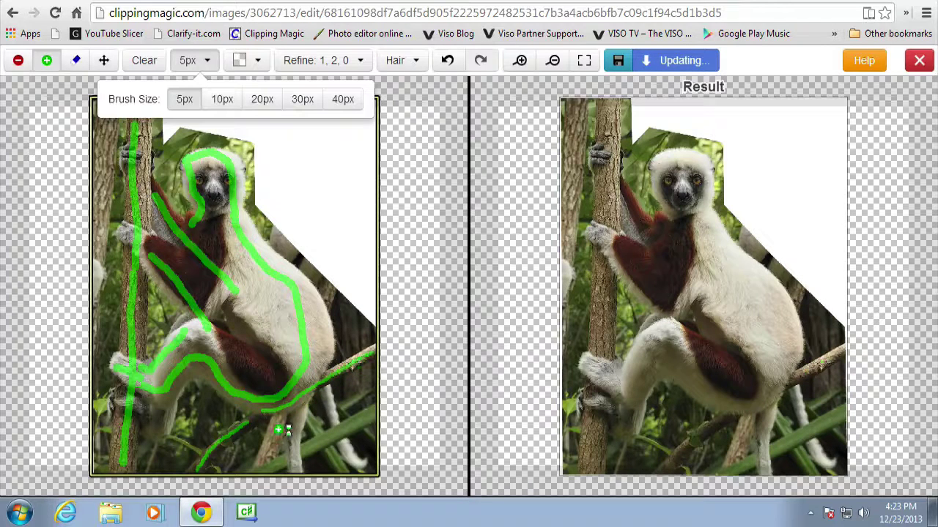
{"action": "mouse_move", "coordinate": [278, 423]}
{"action": "left_mouse_down"}
{"action": "mouse_move", "coordinate": [271, 462]}
{"action": "mouse_move", "coordinate": [259, 469]}
{"action": "mouse_move", "coordinate": [374, 415]}
{"action": "left_mouse_up"}
{"action": "left_click_drag", "start_coordinate": [306, 421], "coordinate": [303, 472]}
{"action": "left_click_drag", "start_coordinate": [327, 389], "coordinate": [362, 466]}
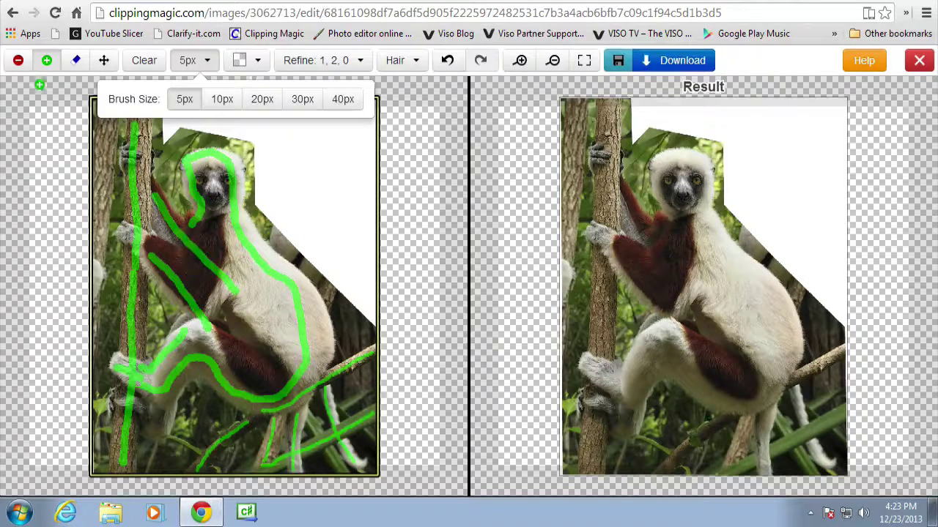
With the 10px red remove brush, mark the left tree edge and top-right surroundings as background
{"action": "left_click", "coordinate": [18, 60]}
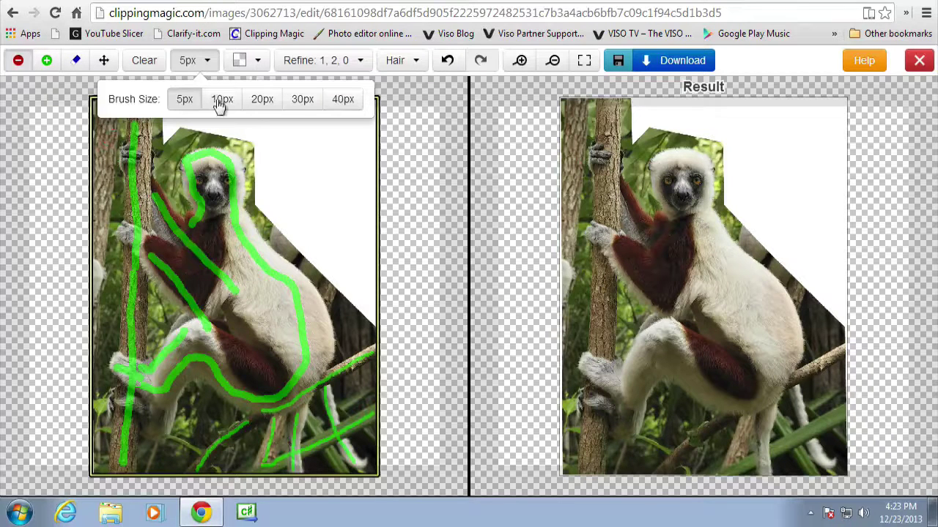
{"action": "left_click", "coordinate": [221, 101]}
{"action": "mouse_move", "coordinate": [119, 135]}
{"action": "left_mouse_down"}
{"action": "mouse_move", "coordinate": [101, 293]}
{"action": "mouse_move", "coordinate": [102, 463]}
{"action": "left_mouse_up"}
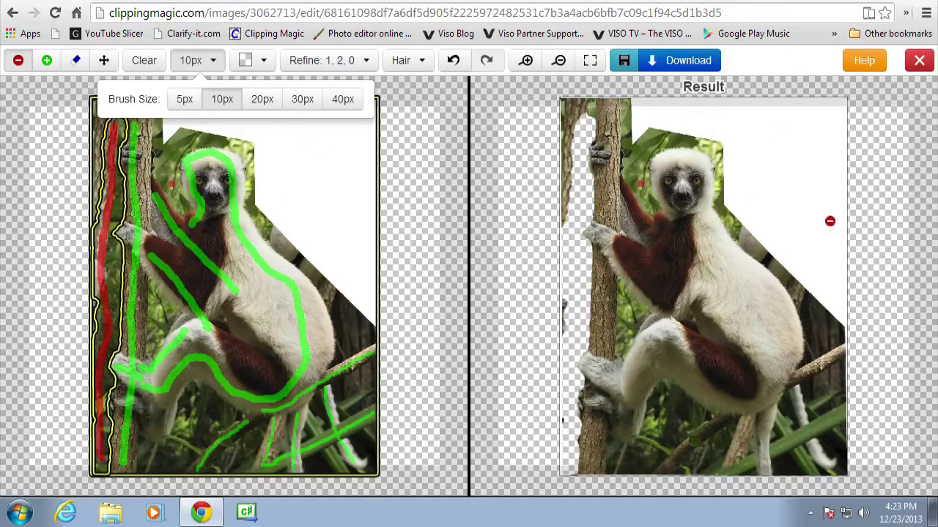
{"action": "left_click", "coordinate": [559, 62]}
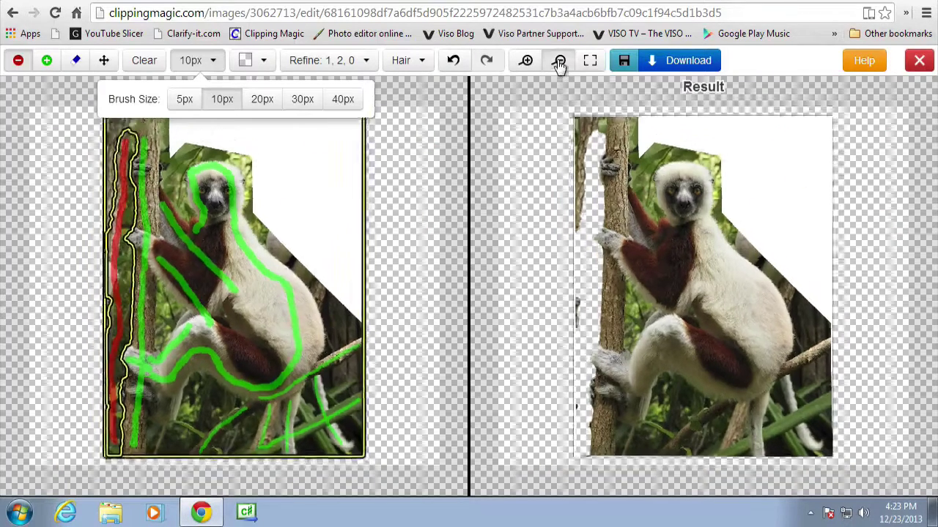
{"action": "left_click", "coordinate": [559, 63]}
{"action": "left_click", "coordinate": [136, 158]}
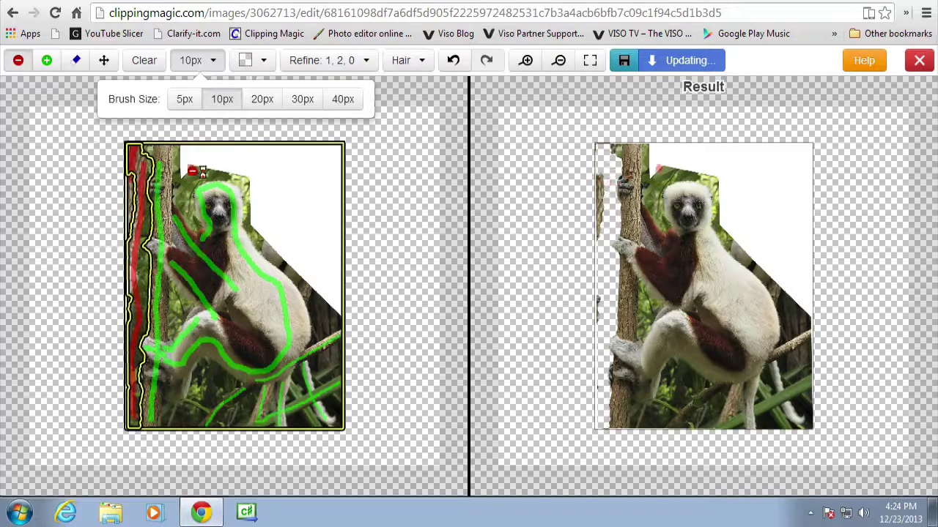
{"action": "mouse_move", "coordinate": [176, 155]}
{"action": "left_mouse_down"}
{"action": "mouse_move", "coordinate": [241, 155]}
{"action": "mouse_move", "coordinate": [254, 232]}
{"action": "mouse_move", "coordinate": [334, 327]}
{"action": "left_mouse_up"}
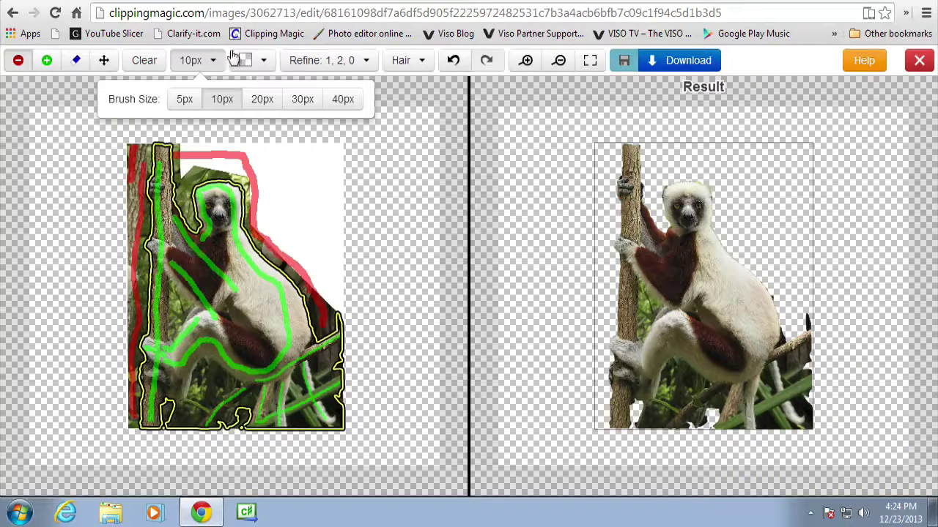
In Refine, set Smooth outline to 3, Feathering radius to 4 and Offset boundary to 2
{"action": "left_click", "coordinate": [300, 63]}
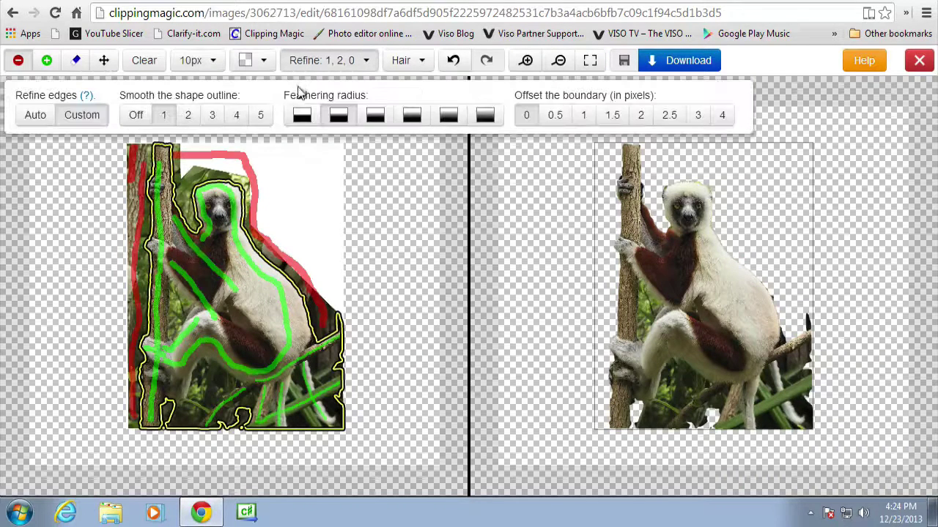
{"action": "left_click", "coordinate": [211, 117]}
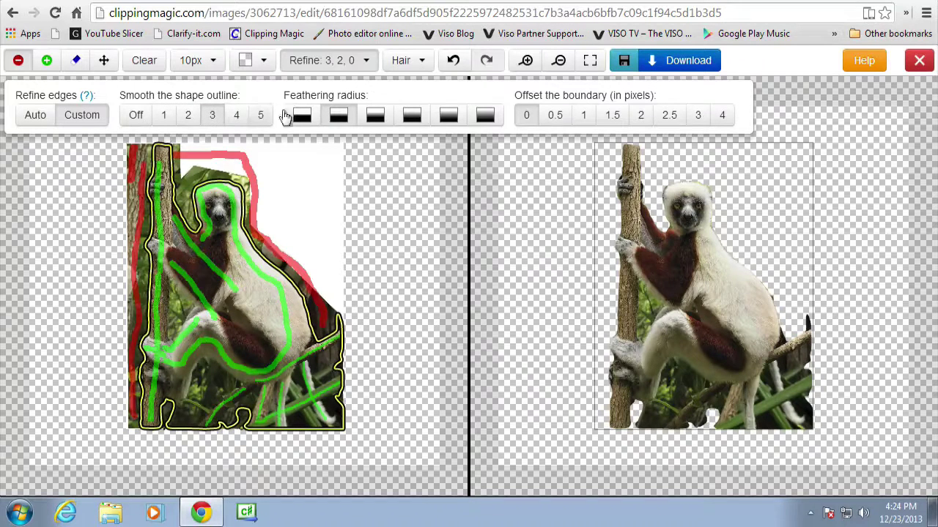
{"action": "left_click", "coordinate": [411, 115]}
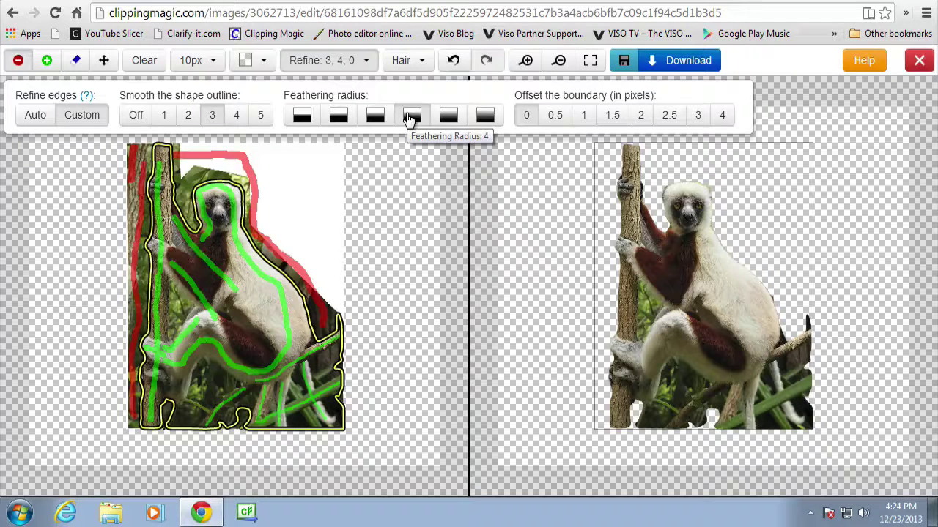
{"action": "left_click", "coordinate": [642, 115]}
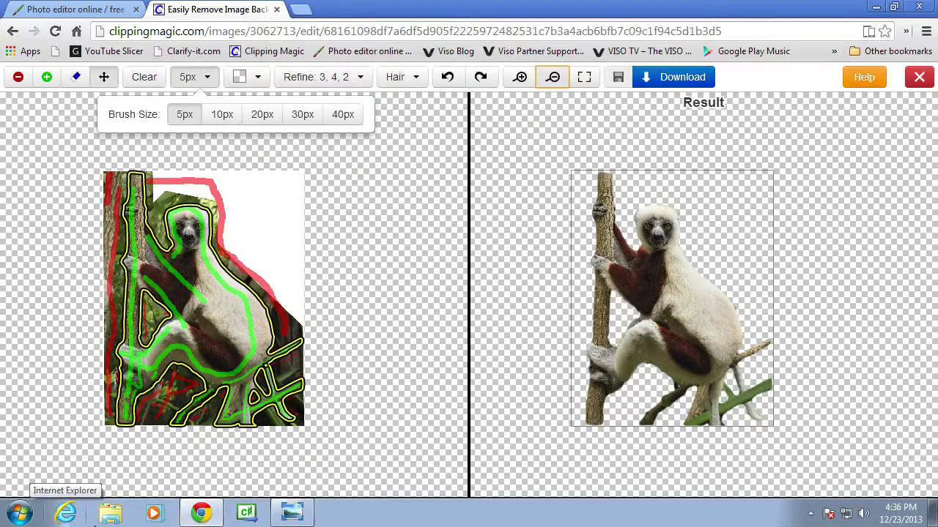
View the downloaded lemur cut-out enlarged in the image viewer, then return to the Pixlr tab
{"action": "left_click", "coordinate": [292, 512]}
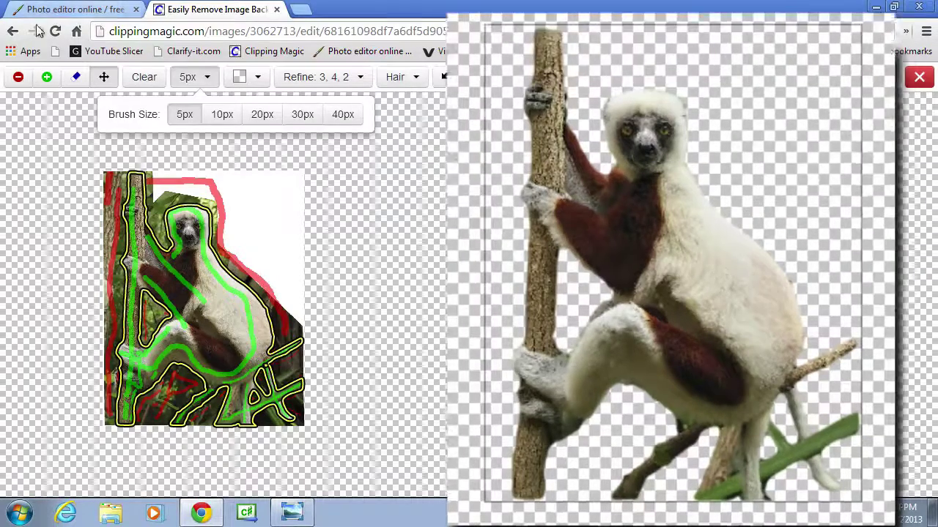
{"action": "left_click", "coordinate": [73, 9]}
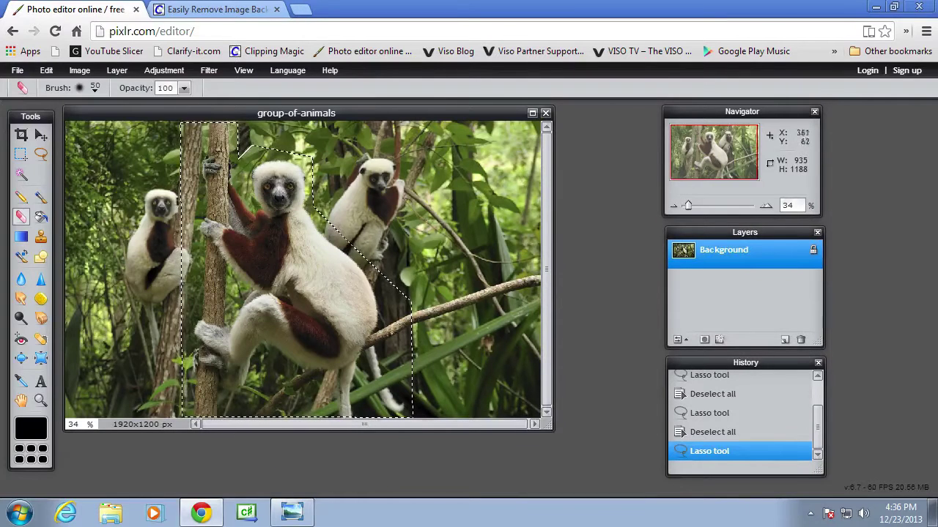
Open the lemur cut-out file as a new layer and rename it 'transparent monkey'
{"action": "left_click", "coordinate": [81, 70]}
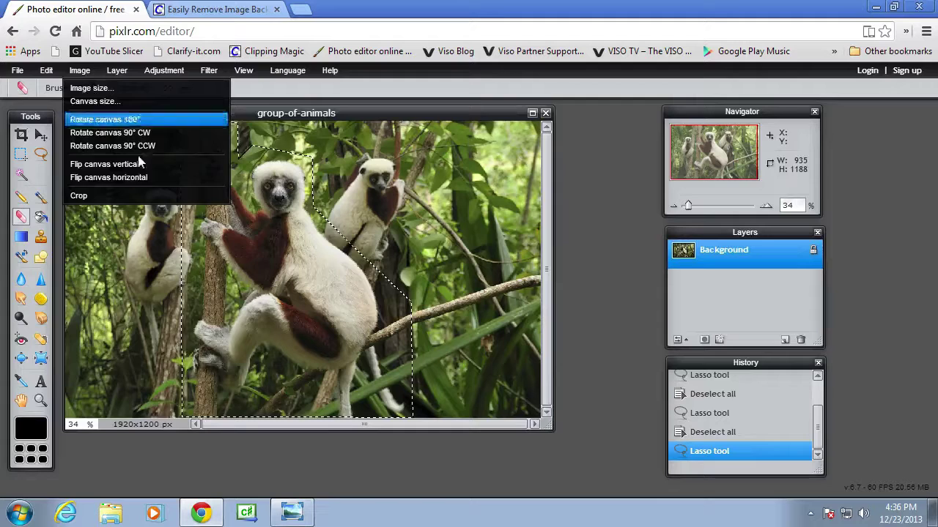
{"action": "left_click", "coordinate": [124, 72]}
{"action": "left_click", "coordinate": [144, 132]}
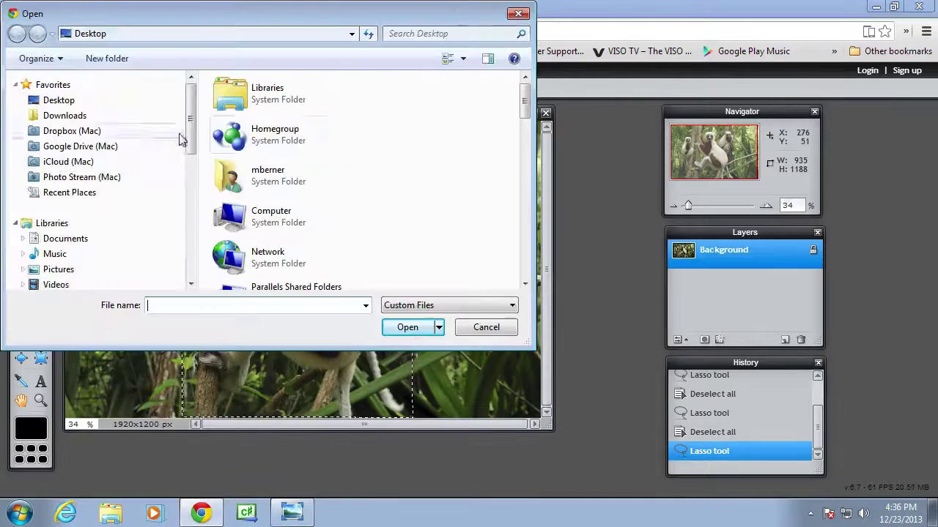
{"action": "left_click_drag", "start_coordinate": [518, 106], "coordinate": [518, 189]}
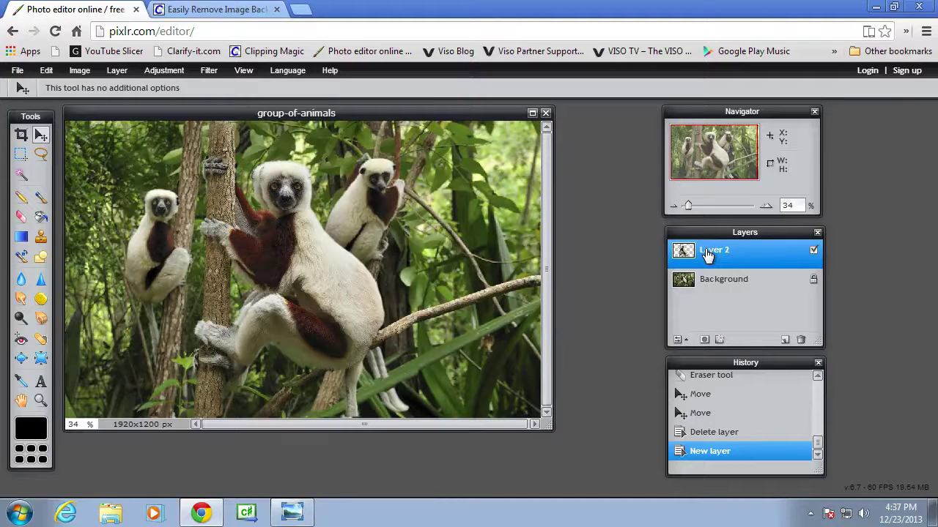
{"action": "double_click", "coordinate": [707, 253]}
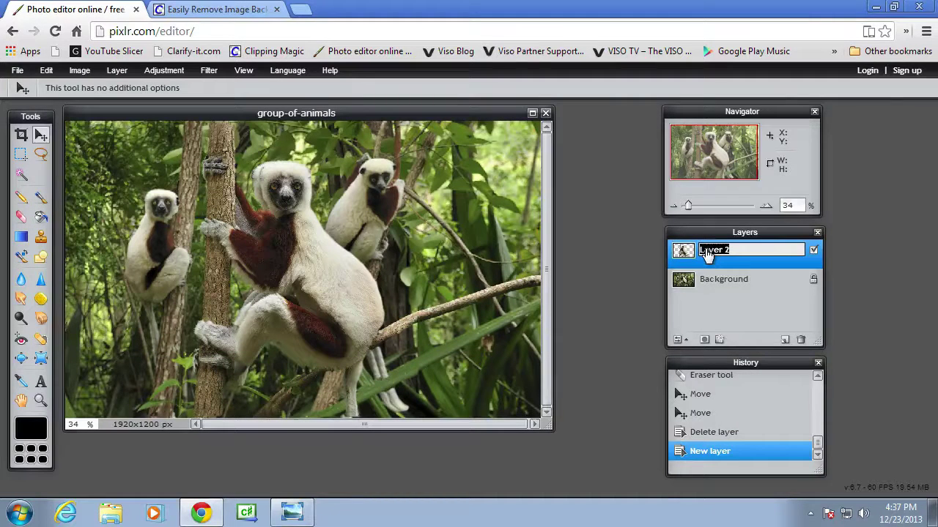
{"action": "type", "text": "L"}
{"action": "type", "text": "ransparent monkey"}
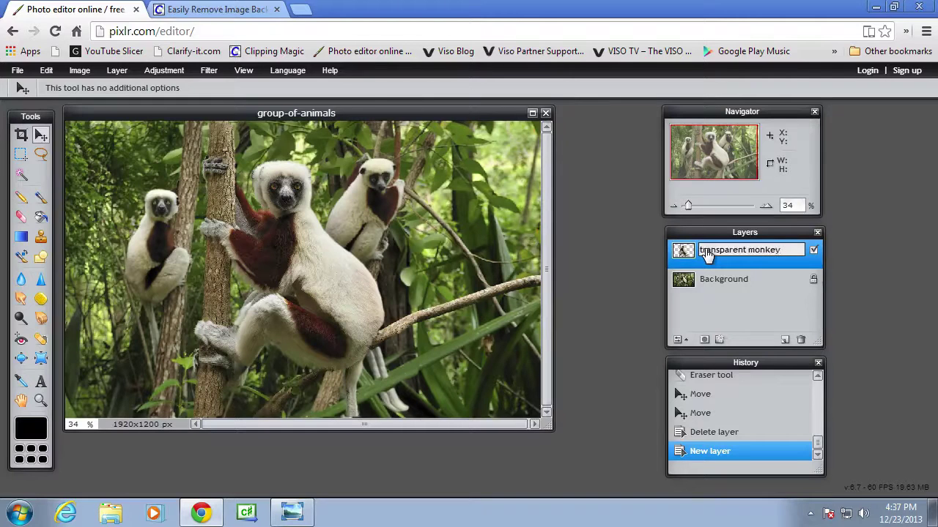
{"action": "key", "text": "Return"}
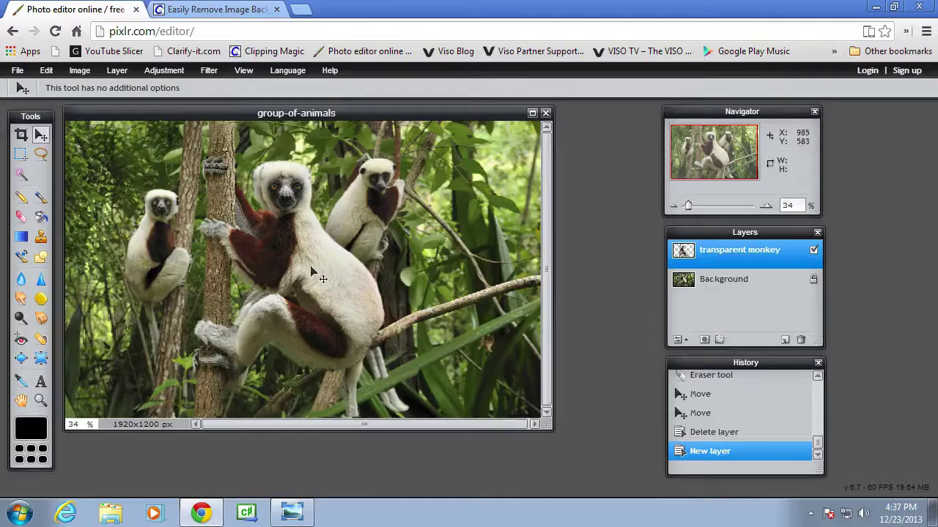
Drag the transparent monkey layer into alignment over the middle lemur, then select the Background layer
{"action": "mouse_move", "coordinate": [312, 271]}
{"action": "left_mouse_down"}
{"action": "mouse_move", "coordinate": [429, 267]}
{"action": "mouse_move", "coordinate": [378, 255]}
{"action": "mouse_move", "coordinate": [360, 268]}
{"action": "mouse_move", "coordinate": [280, 272]}
{"action": "mouse_move", "coordinate": [326, 304]}
{"action": "mouse_move", "coordinate": [311, 269]}
{"action": "mouse_move", "coordinate": [297, 270]}
{"action": "mouse_move", "coordinate": [305, 266]}
{"action": "left_mouse_up"}
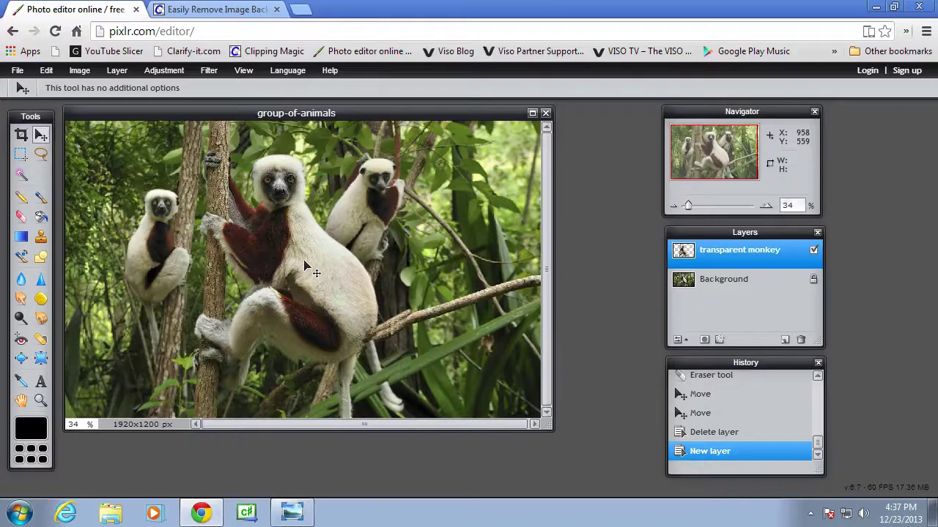
{"action": "left_click_drag", "start_coordinate": [307, 270], "coordinate": [307, 268]}
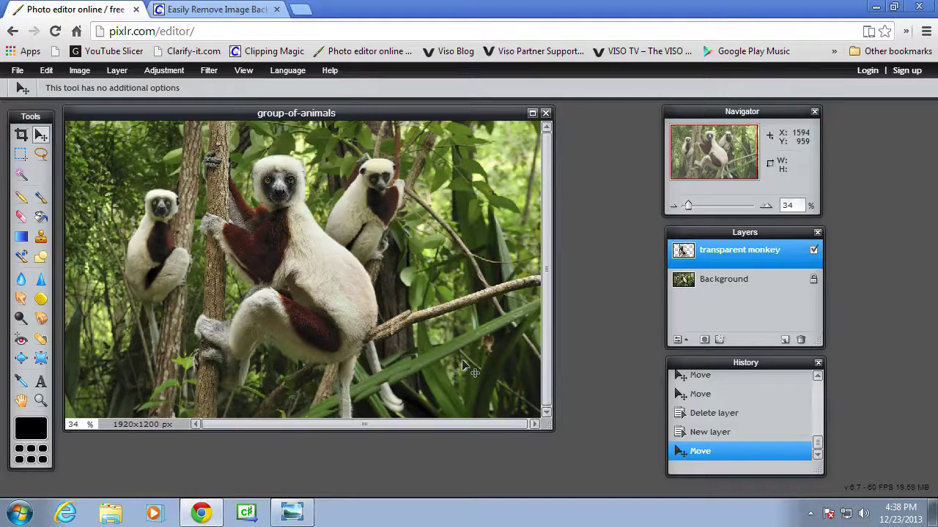
{"action": "left_click", "coordinate": [720, 287]}
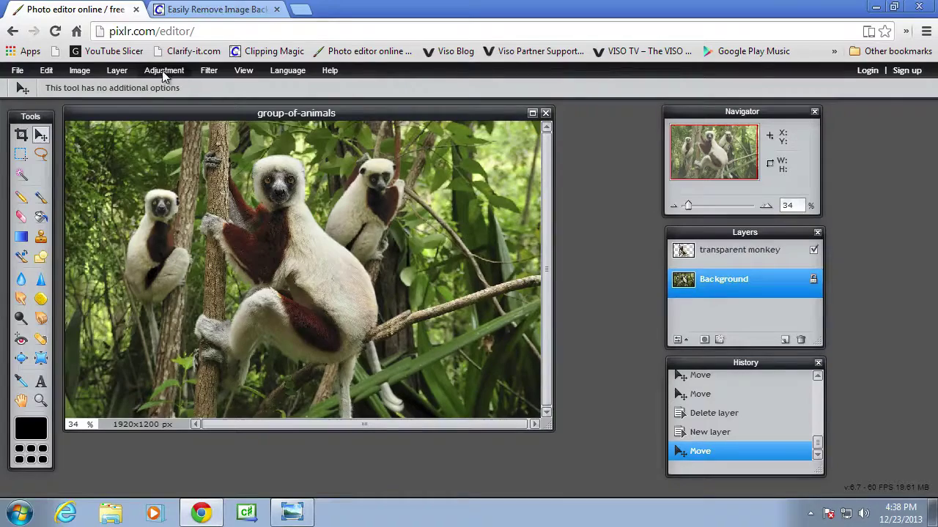
Apply a Gaussian blur of amount 111 to the Background layer
{"action": "left_click", "coordinate": [209, 70]}
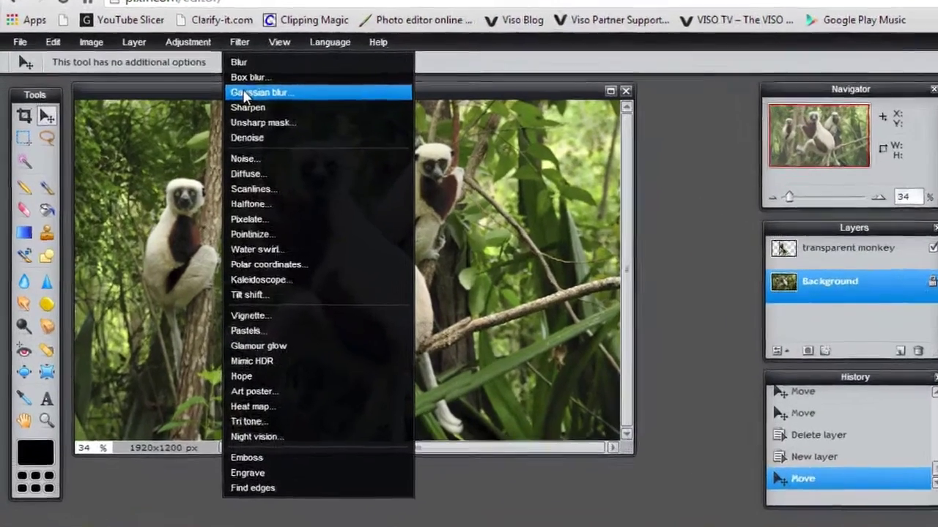
{"action": "left_click", "coordinate": [246, 94]}
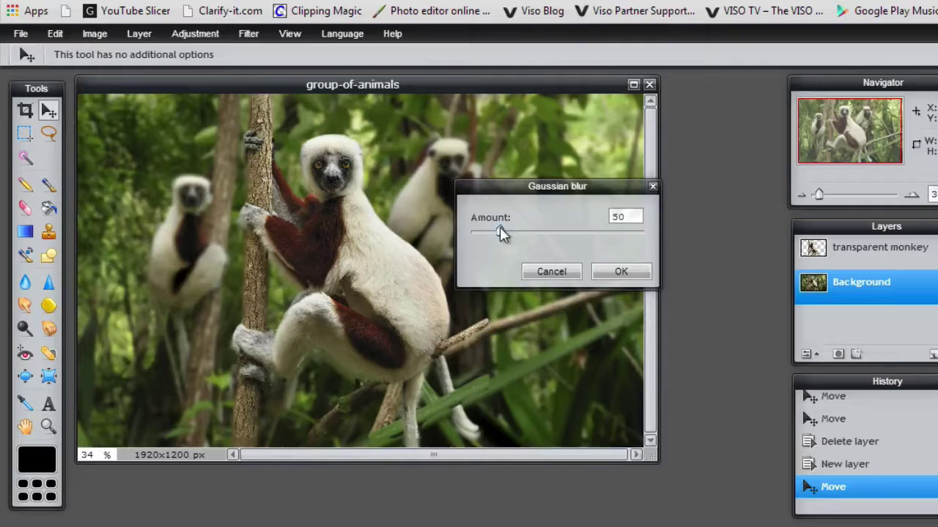
{"action": "left_click_drag", "start_coordinate": [500, 229], "coordinate": [544, 233]}
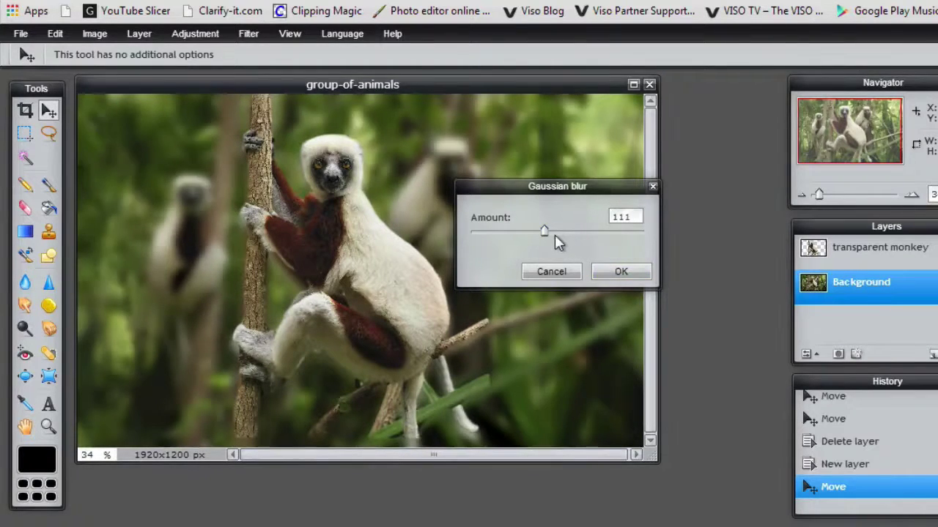
{"action": "left_click", "coordinate": [619, 273]}
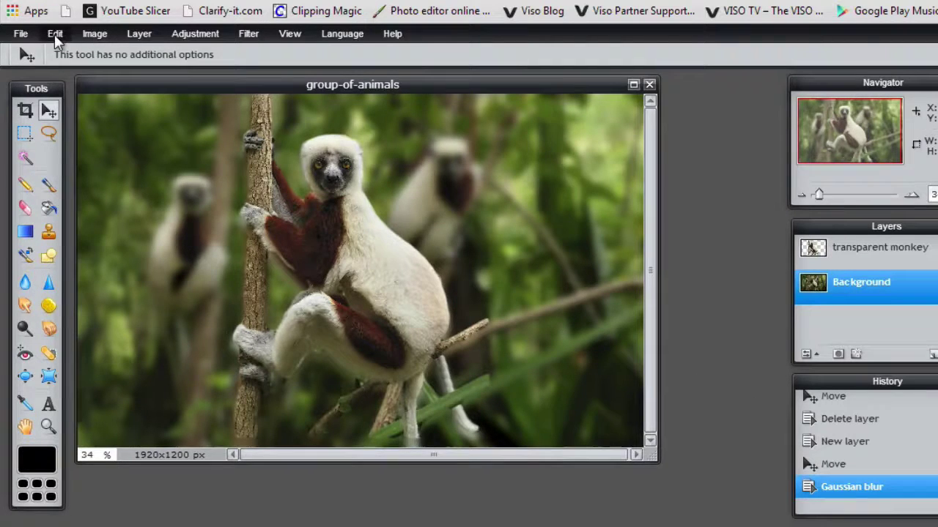
{"action": "left_click", "coordinate": [833, 466]}
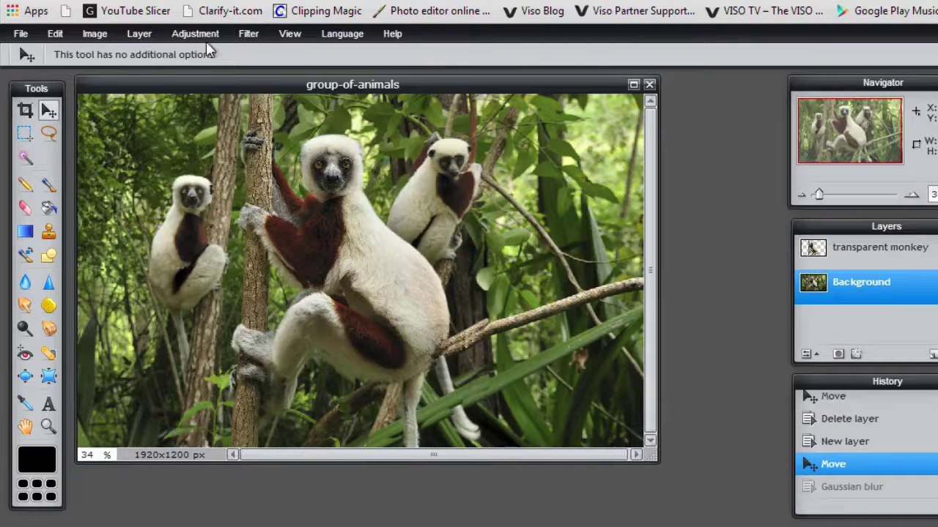
{"action": "left_click", "coordinate": [245, 33]}
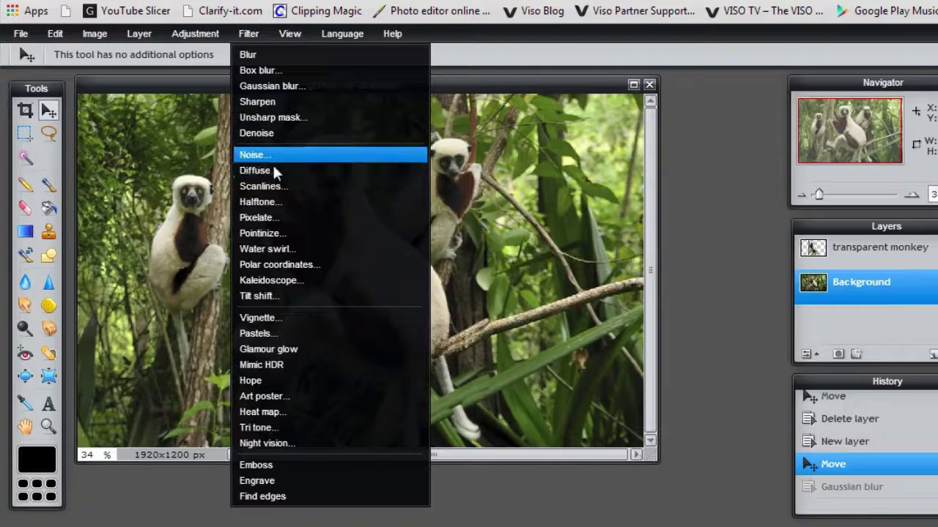
{"action": "left_click", "coordinate": [261, 218]}
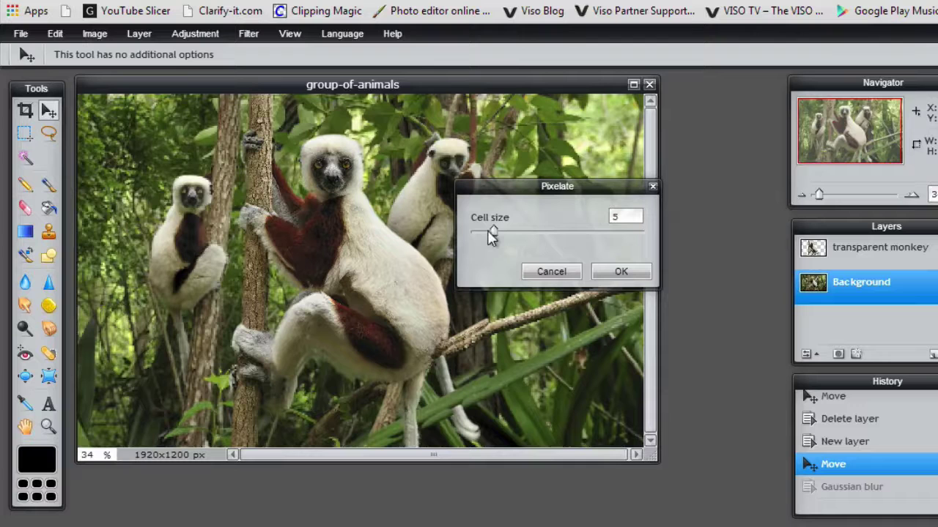
{"action": "left_click_drag", "start_coordinate": [490, 229], "coordinate": [514, 227]}
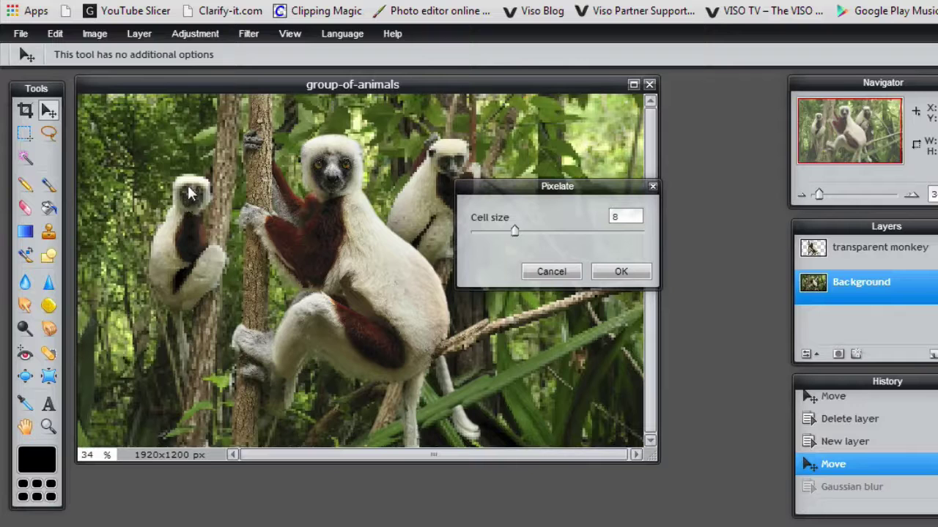
{"action": "left_click_drag", "start_coordinate": [513, 236], "coordinate": [535, 238]}
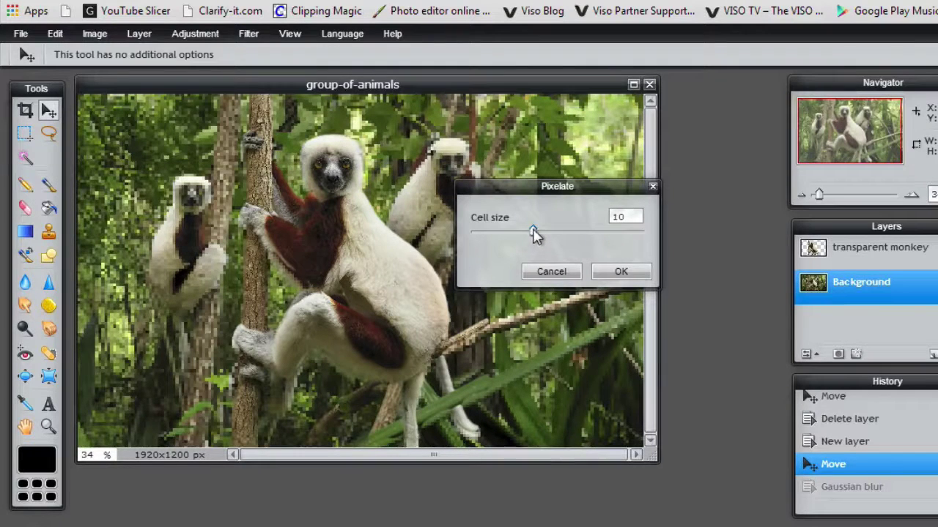
{"action": "left_click_drag", "start_coordinate": [532, 228], "coordinate": [527, 228]}
{"action": "left_click", "coordinate": [614, 274]}
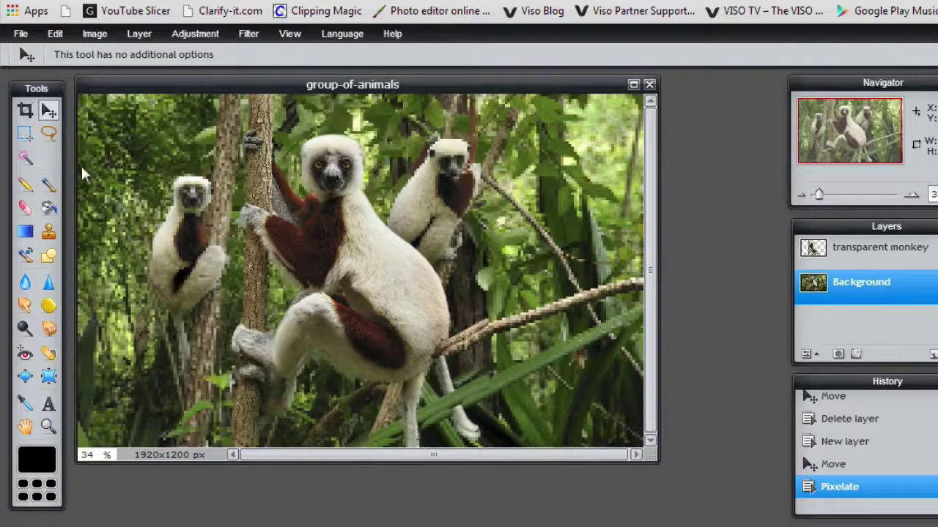
Undo the pixelate and apply a Heat map filter at amount 15 to the Background layer
{"action": "left_click", "coordinate": [843, 466]}
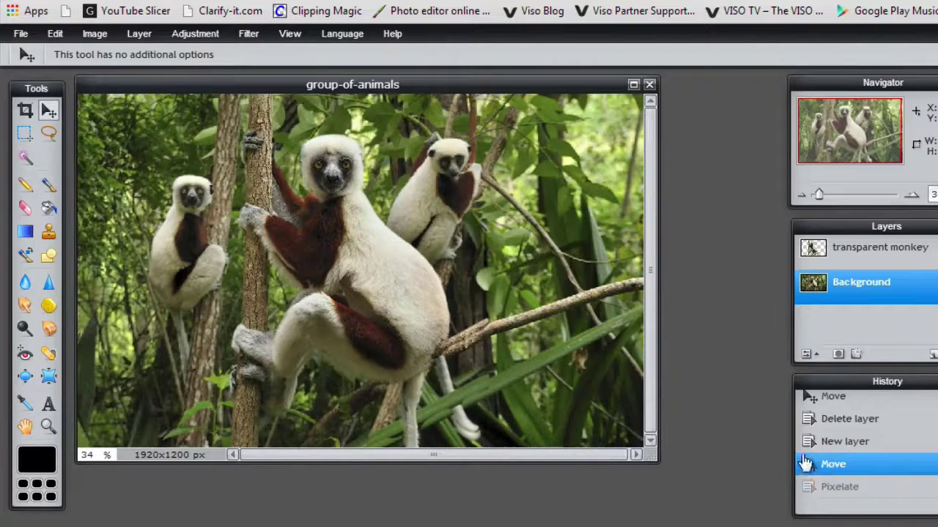
{"action": "left_click", "coordinate": [248, 36]}
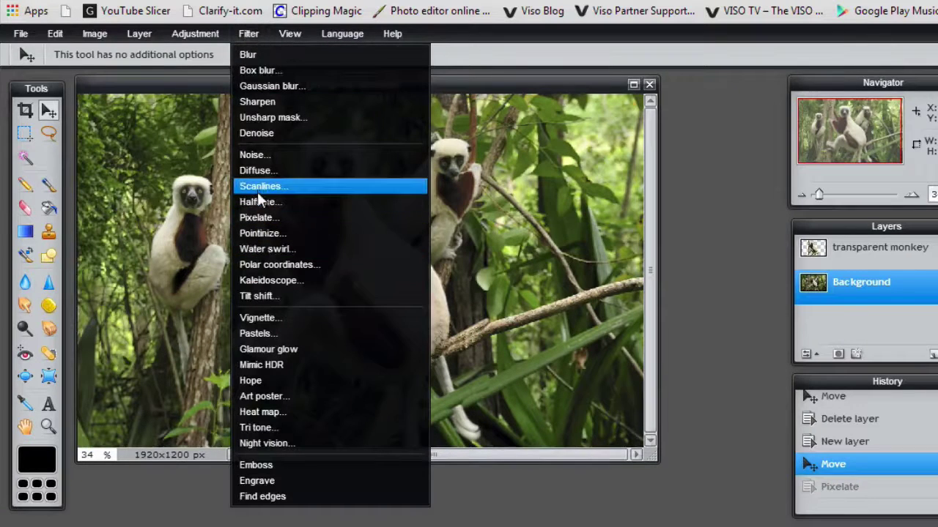
{"action": "left_click", "coordinate": [264, 411]}
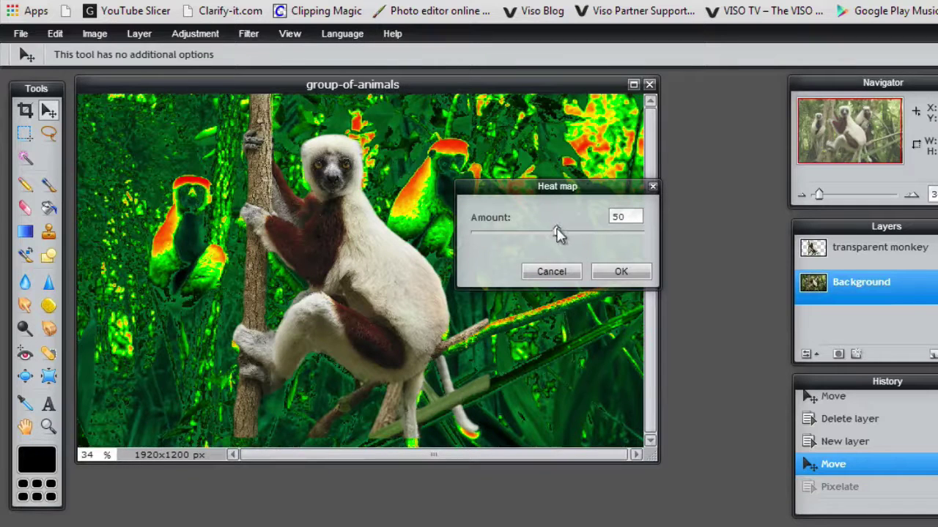
{"action": "left_click_drag", "start_coordinate": [564, 235], "coordinate": [501, 232]}
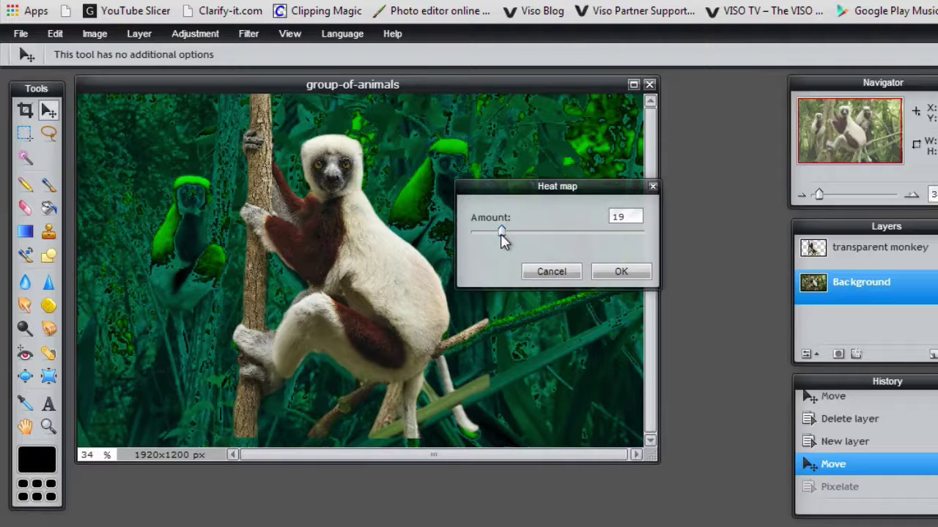
{"action": "left_click_drag", "start_coordinate": [500, 231], "coordinate": [561, 232]}
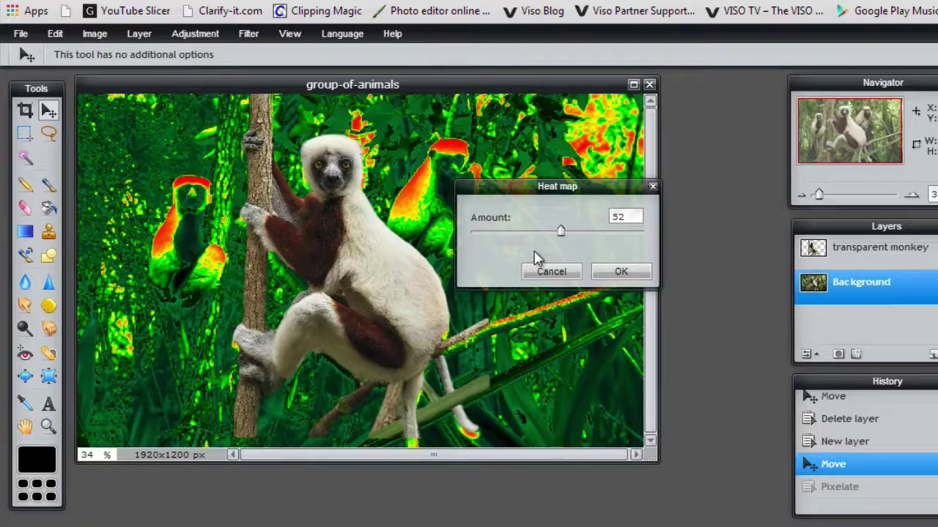
{"action": "left_click_drag", "start_coordinate": [560, 232], "coordinate": [495, 233]}
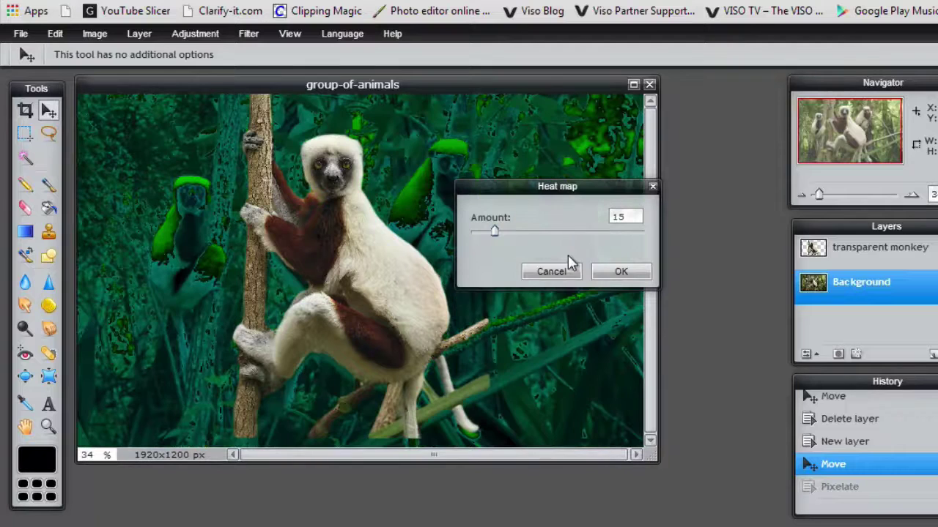
{"action": "left_click", "coordinate": [620, 272]}
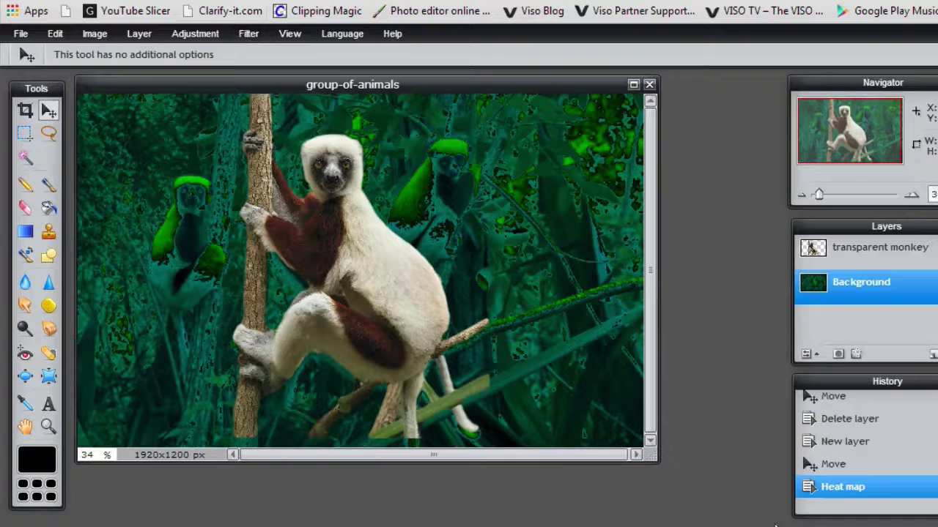
Undo the heat map, then apply Pointinize with Small circles after trying Squares and Large circles
{"action": "left_click", "coordinate": [833, 465]}
{"action": "left_click", "coordinate": [249, 34]}
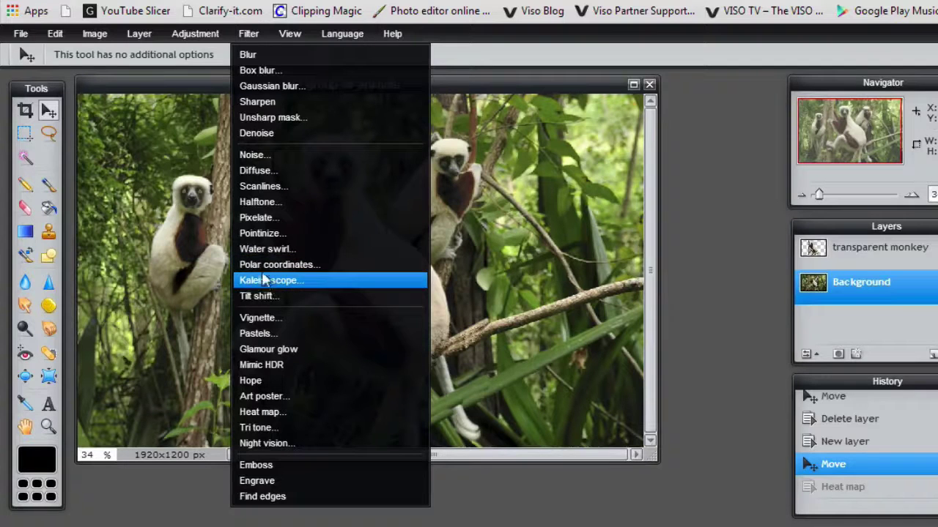
{"action": "left_click", "coordinate": [264, 233]}
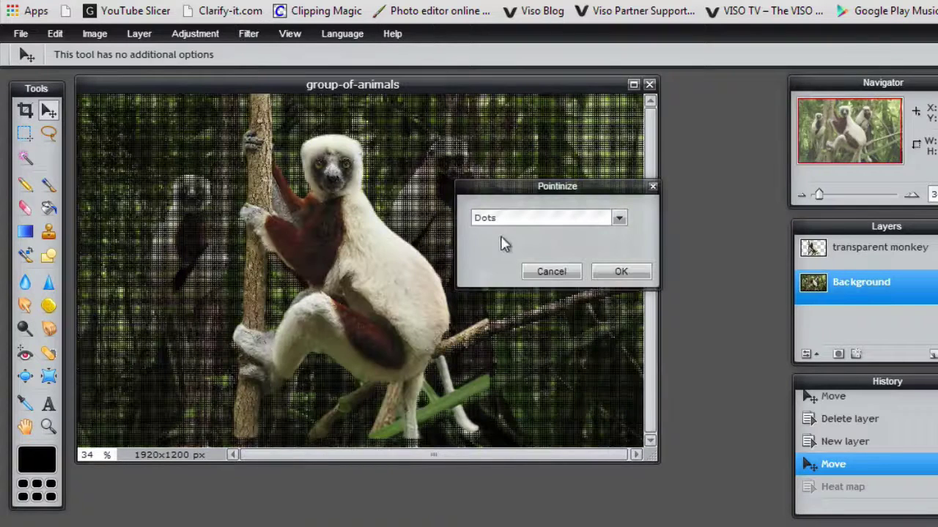
{"action": "left_click", "coordinate": [620, 221]}
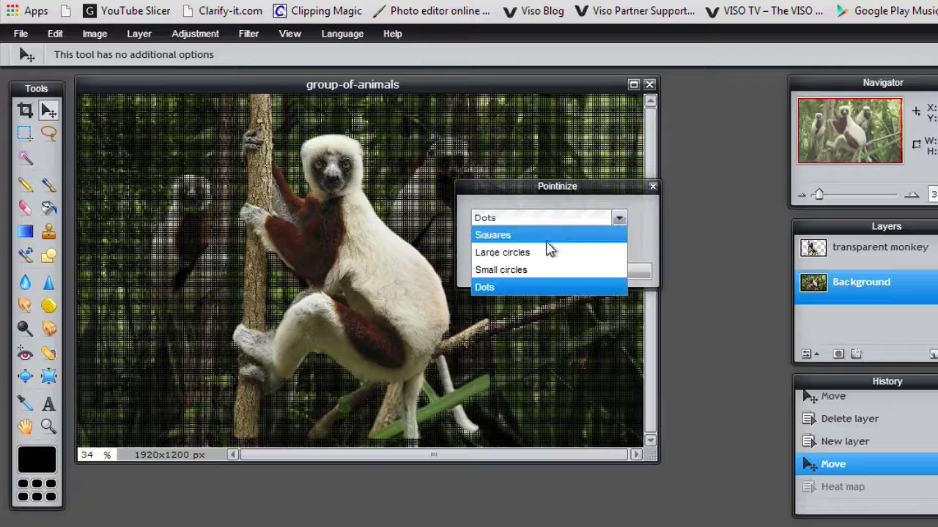
{"action": "left_click", "coordinate": [504, 242]}
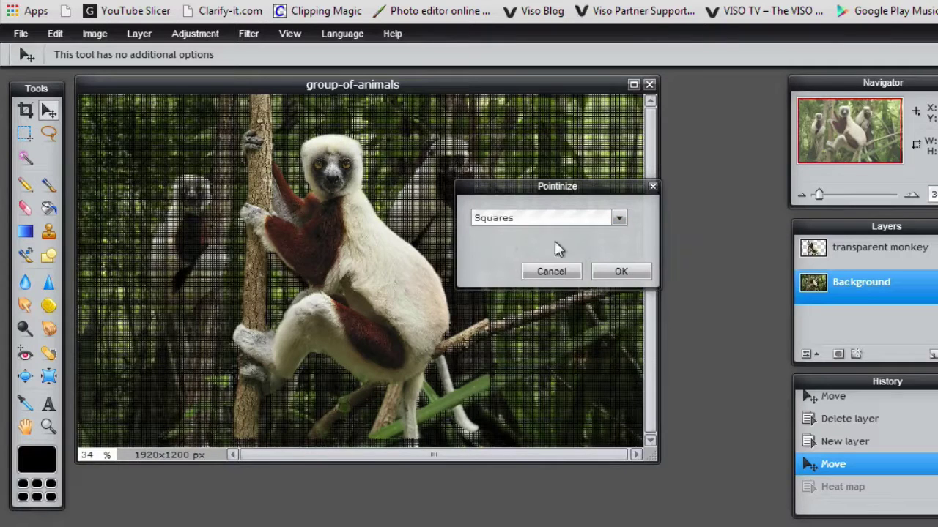
{"action": "left_click", "coordinate": [618, 218]}
{"action": "left_click", "coordinate": [518, 256]}
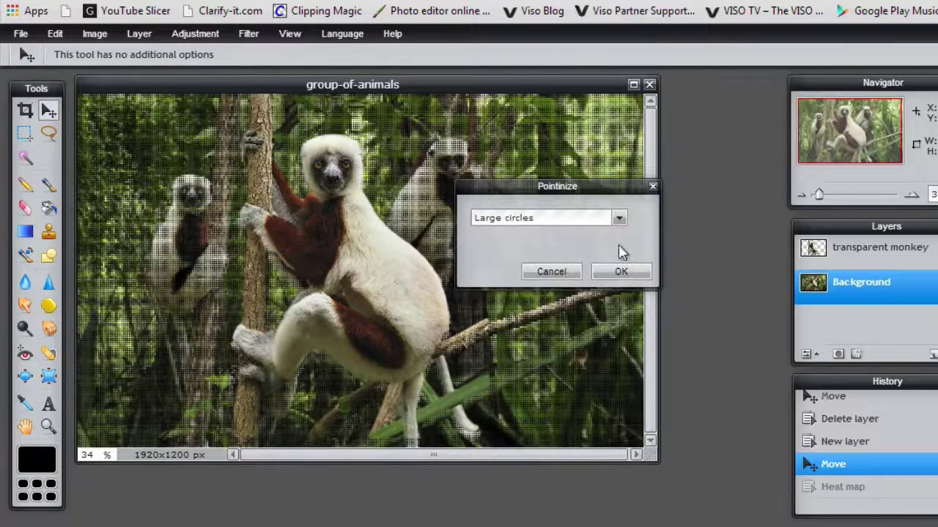
{"action": "left_click", "coordinate": [618, 218]}
{"action": "left_click", "coordinate": [534, 271]}
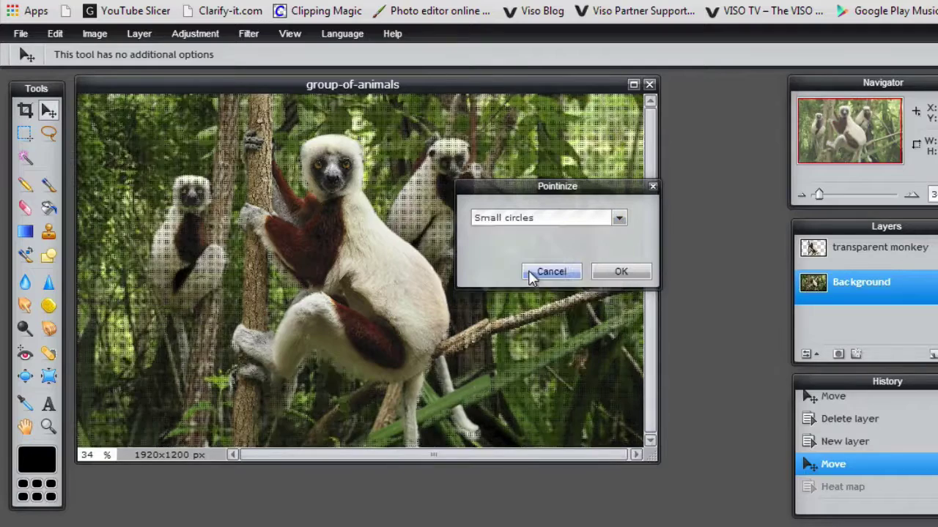
{"action": "left_click", "coordinate": [615, 272]}
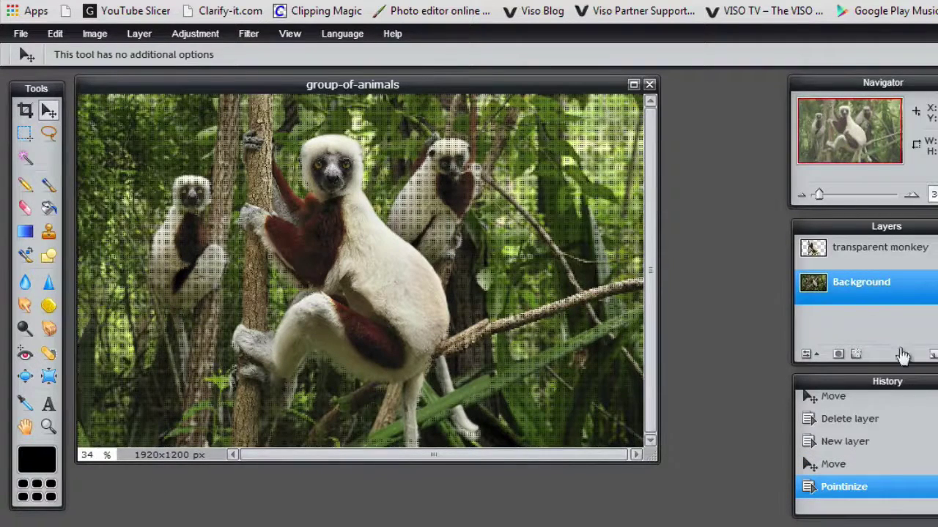
Undo the Pointinize, then preview a Water swirl on the background and cancel it
{"action": "left_click", "coordinate": [833, 464]}
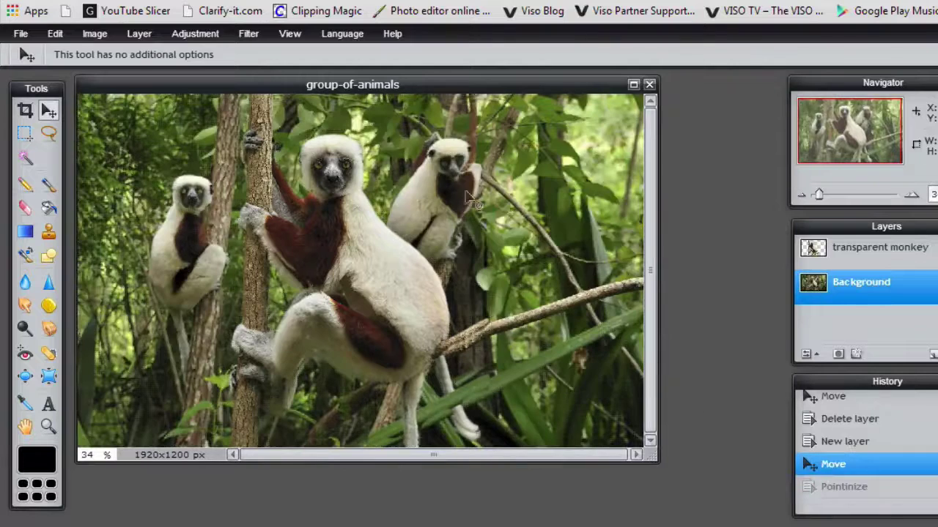
{"action": "left_click", "coordinate": [247, 36]}
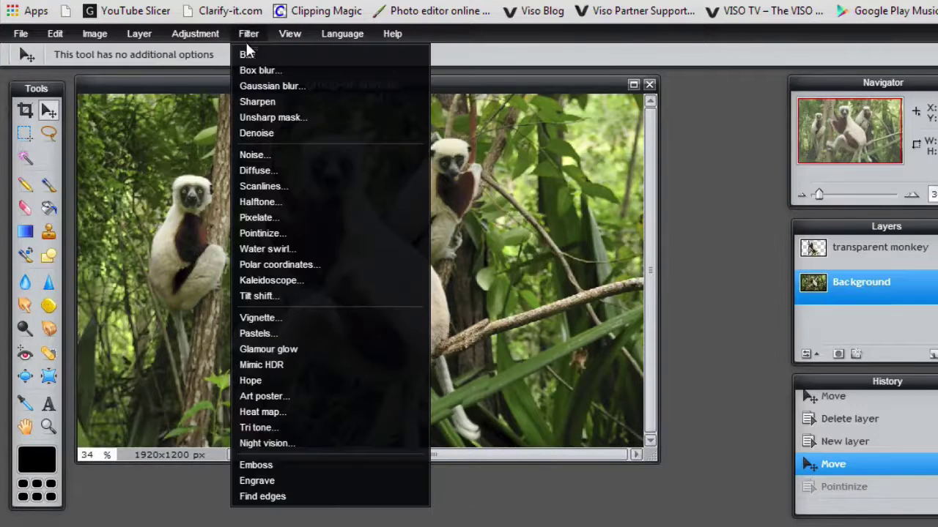
{"action": "left_click", "coordinate": [260, 250]}
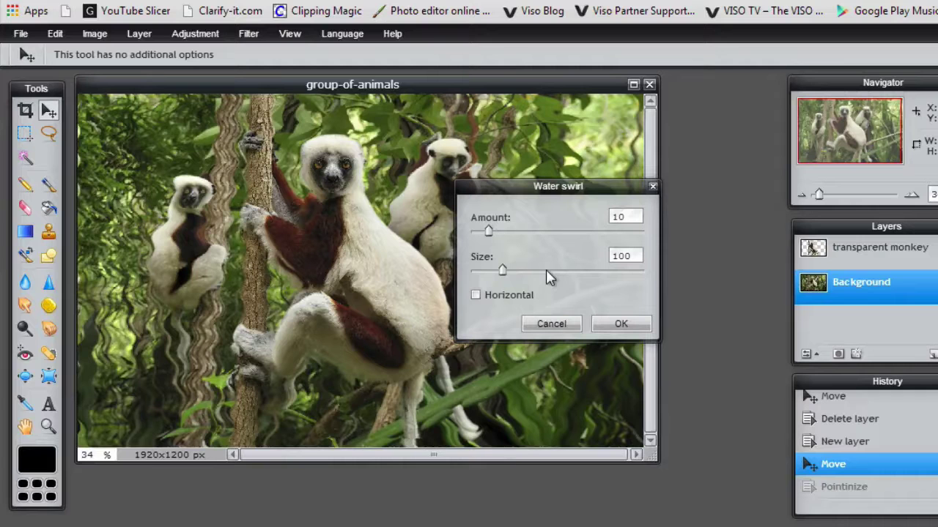
{"action": "left_click", "coordinate": [551, 324]}
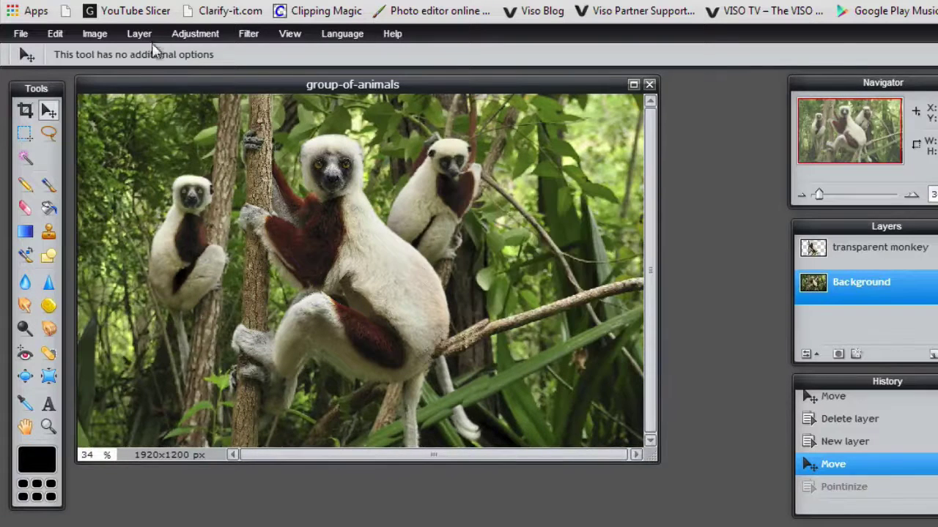
{"action": "left_click", "coordinate": [244, 35]}
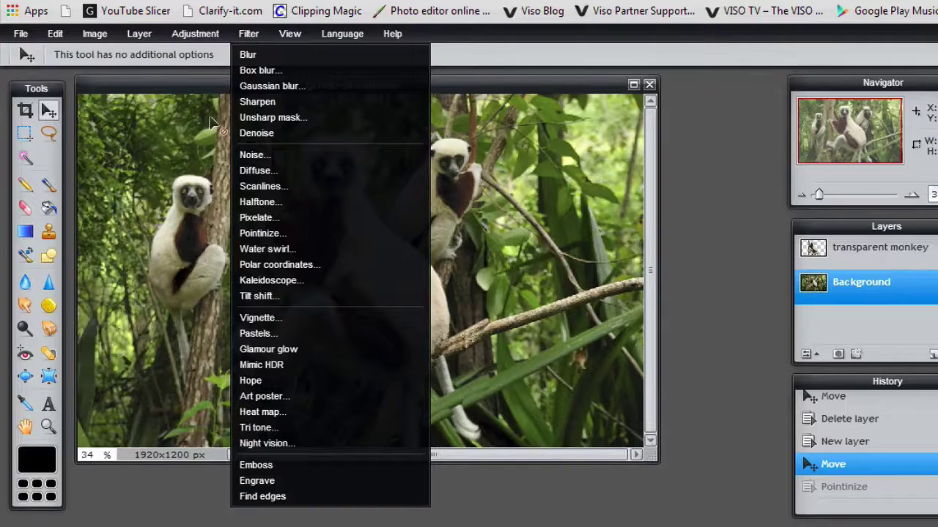
Add a size 77 vignette in green 366940 to the Background layer
{"action": "left_click", "coordinate": [255, 320]}
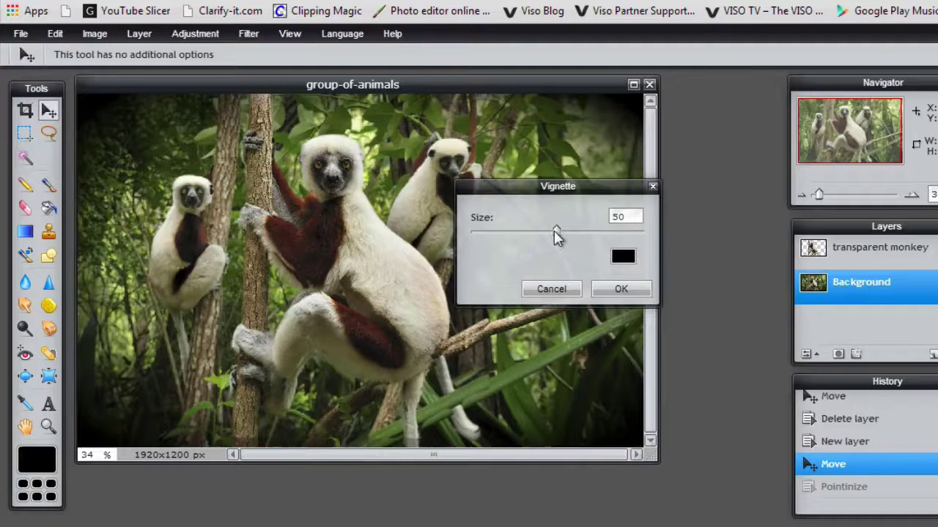
{"action": "left_click_drag", "start_coordinate": [557, 232], "coordinate": [604, 233]}
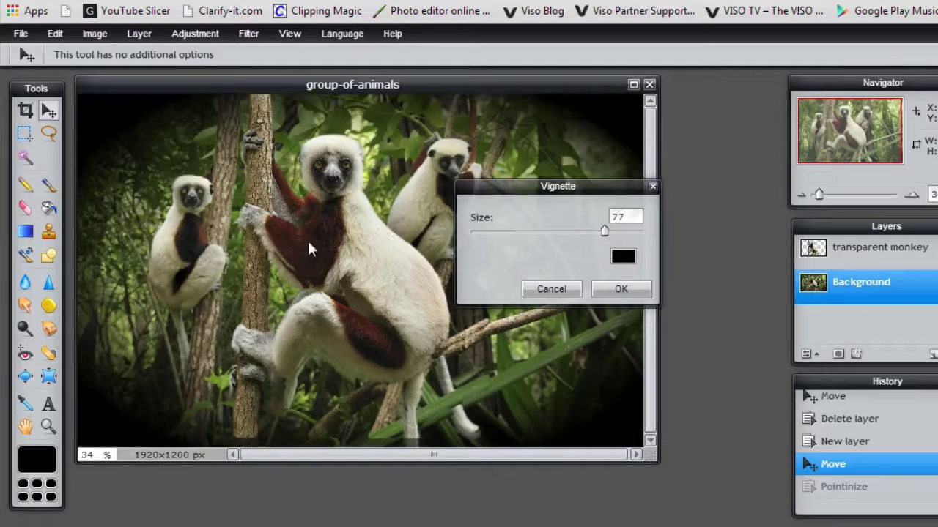
{"action": "left_click", "coordinate": [623, 256]}
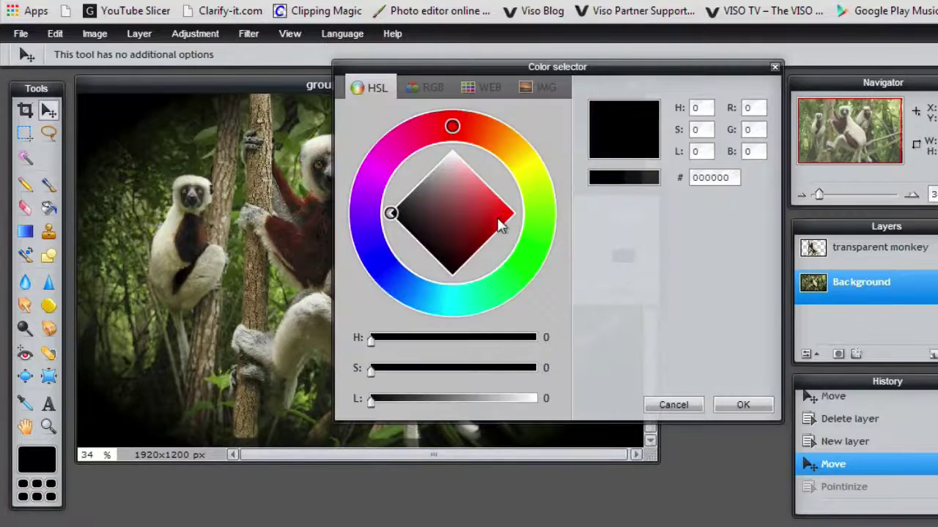
{"action": "left_click", "coordinate": [517, 271]}
{"action": "left_click", "coordinate": [458, 252]}
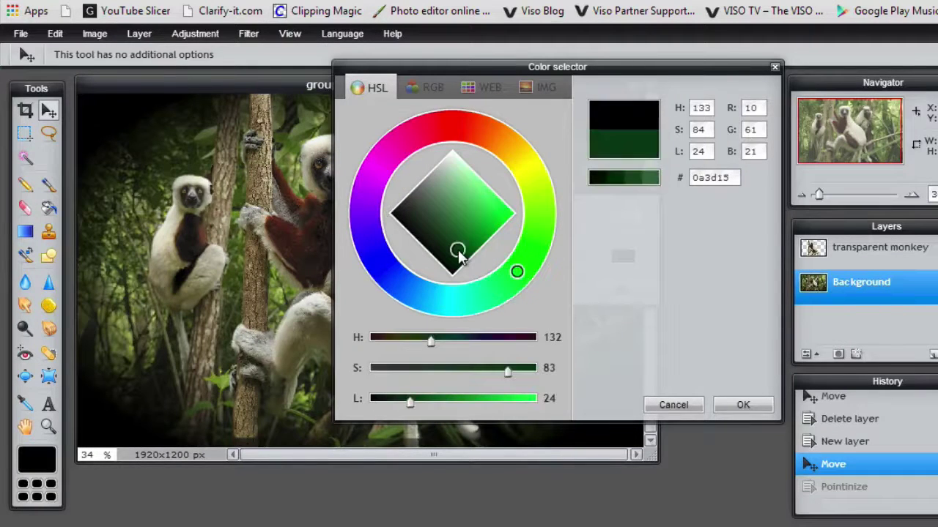
{"action": "left_click", "coordinate": [644, 181]}
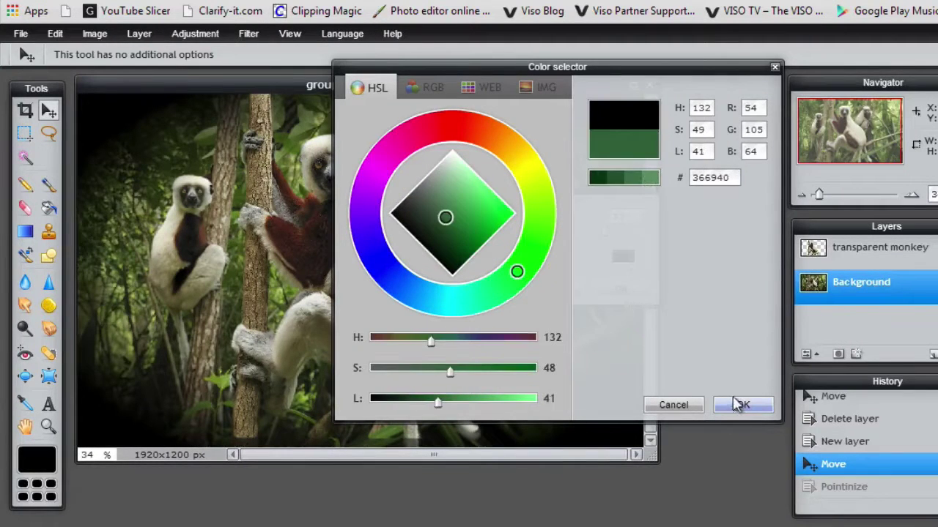
{"action": "left_click", "coordinate": [739, 407]}
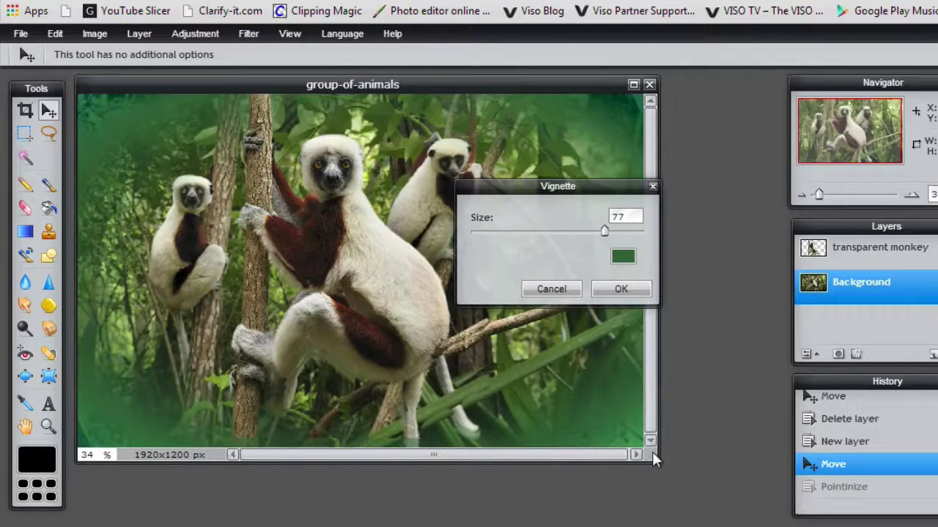
{"action": "left_click", "coordinate": [621, 289]}
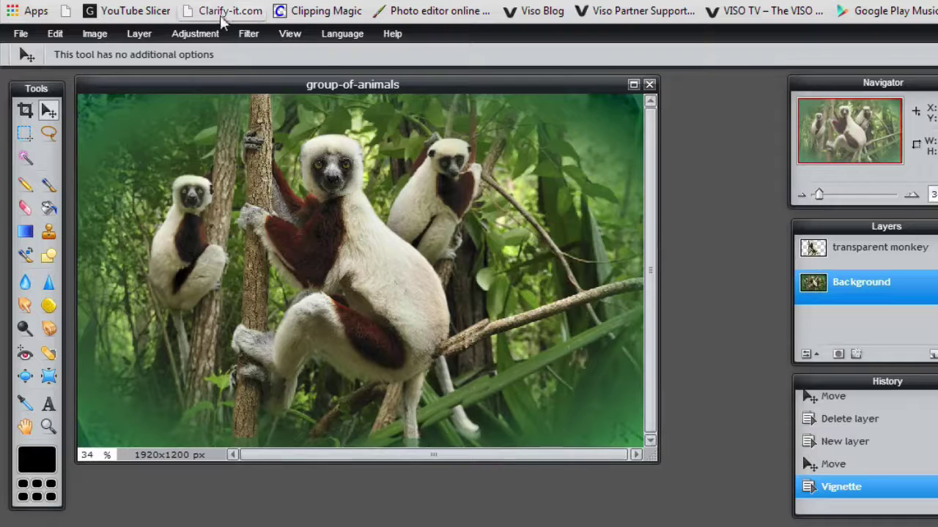
{"action": "left_click", "coordinate": [249, 35]}
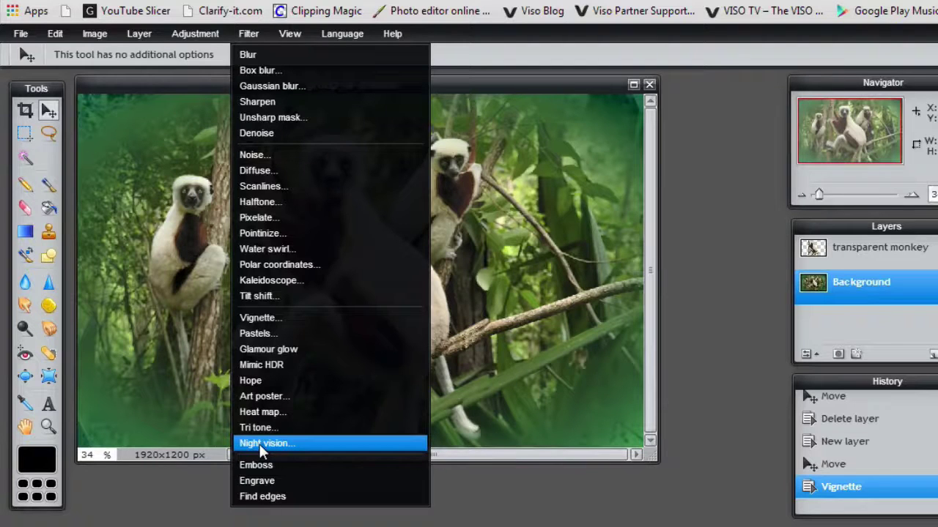
{"action": "left_click", "coordinate": [496, 78]}
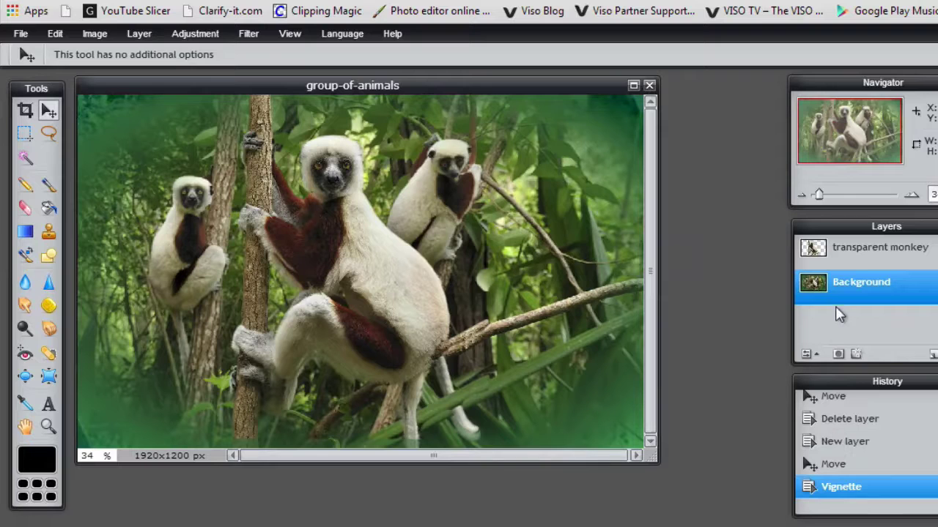